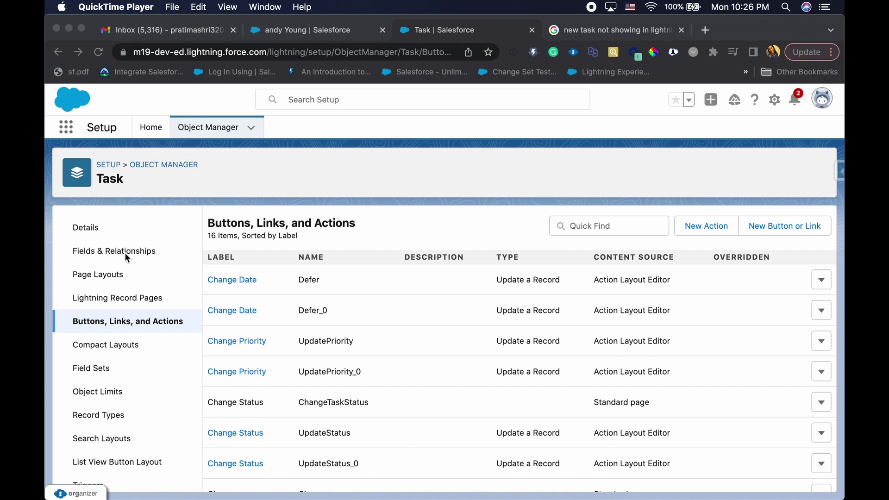
Open the Task object's Record Types list, showing the active Compliance record type
click(104, 413)
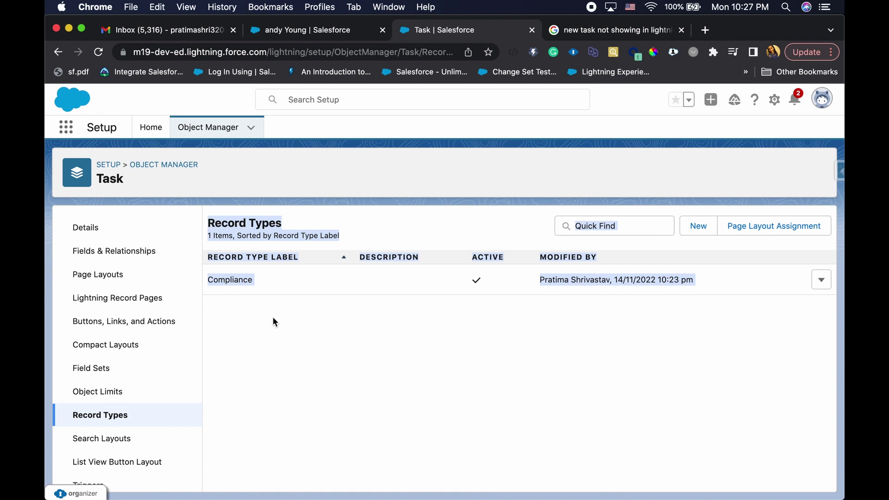
From Setup Home, go to Global Actions and start a new action
click(153, 130)
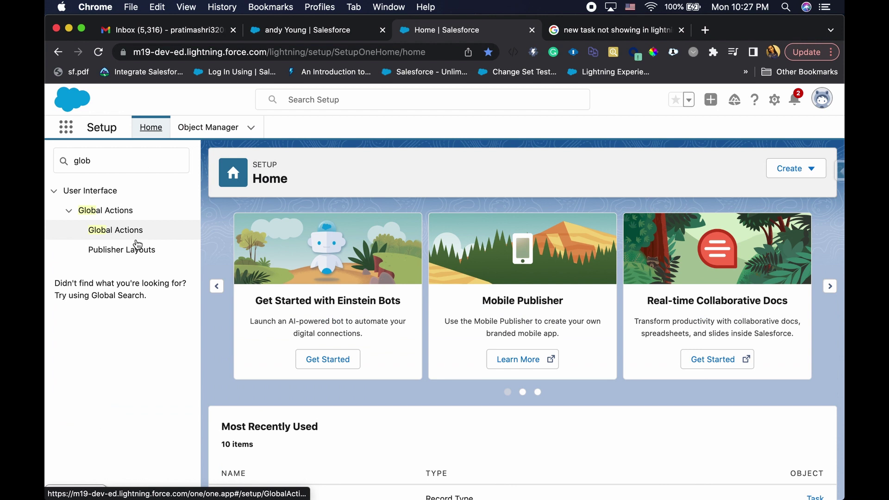
click(132, 233)
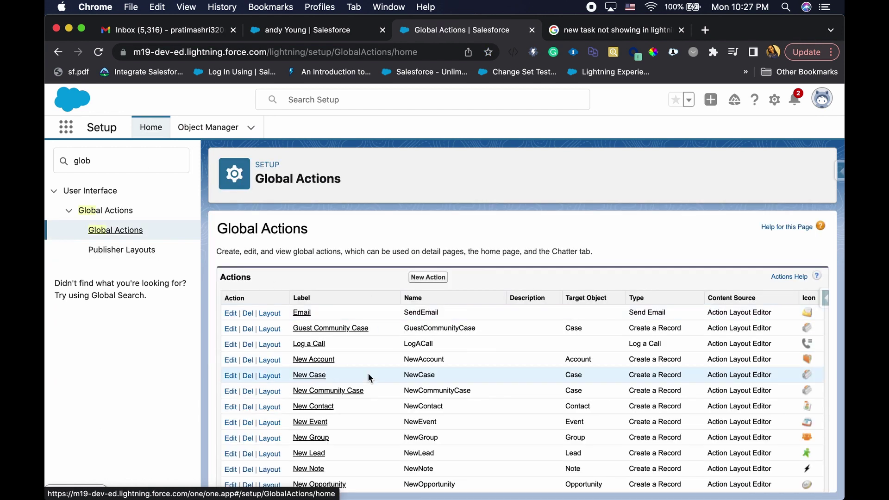
scroll(368, 374, down, 1)
scroll(368, 376, down, 1)
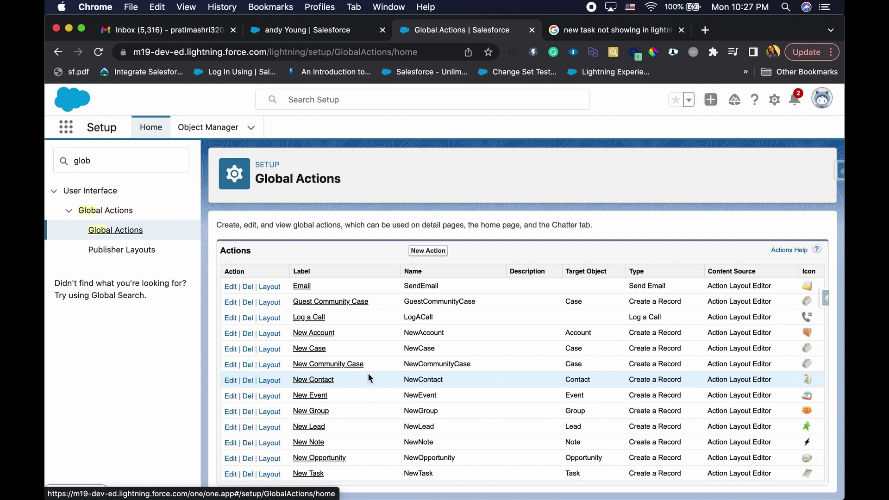
scroll(370, 378, up, 1)
click(442, 278)
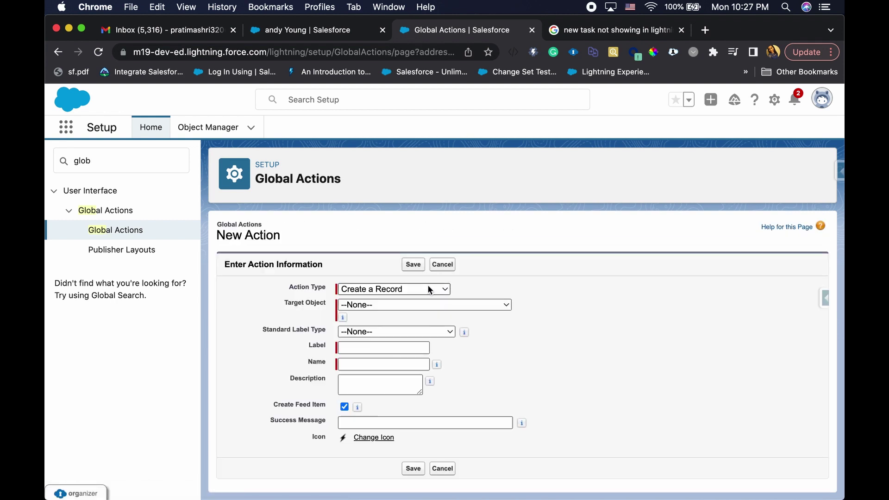
Make the action create Task records of the Compliance record type, labelled 'New Compliance Task', and save
click(430, 306)
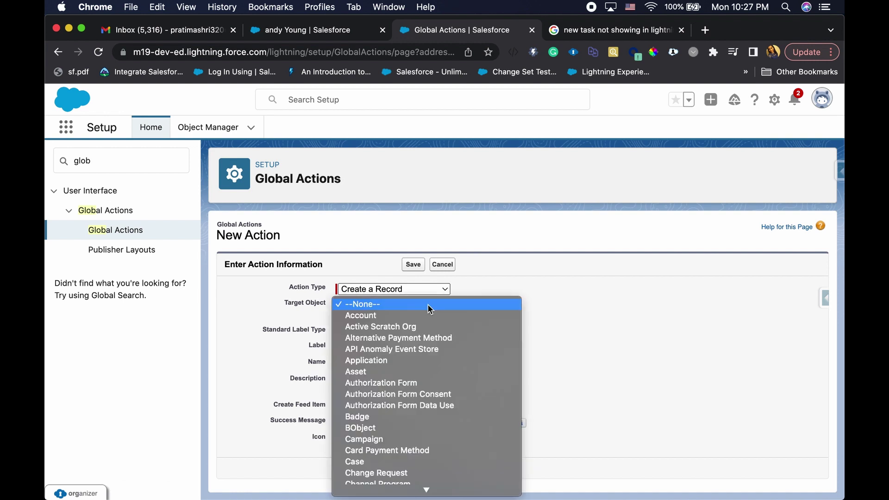
scroll(426, 391, down, 20)
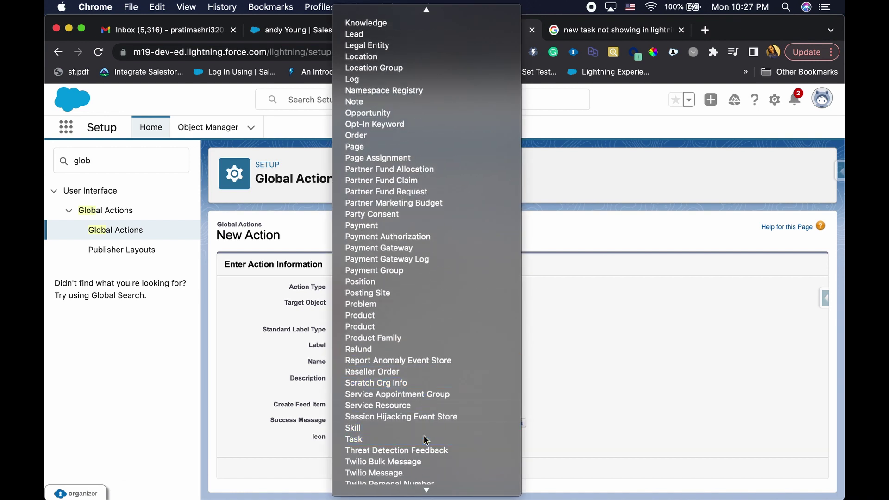
click(425, 438)
click(382, 336)
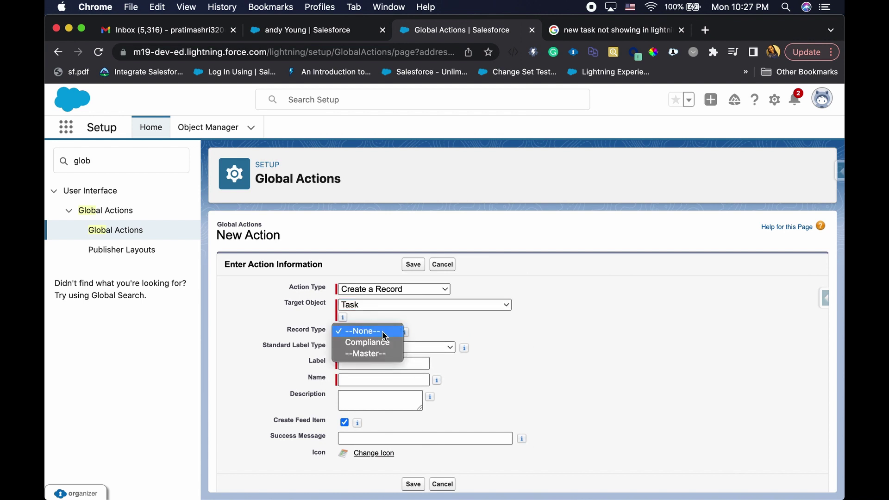
click(384, 343)
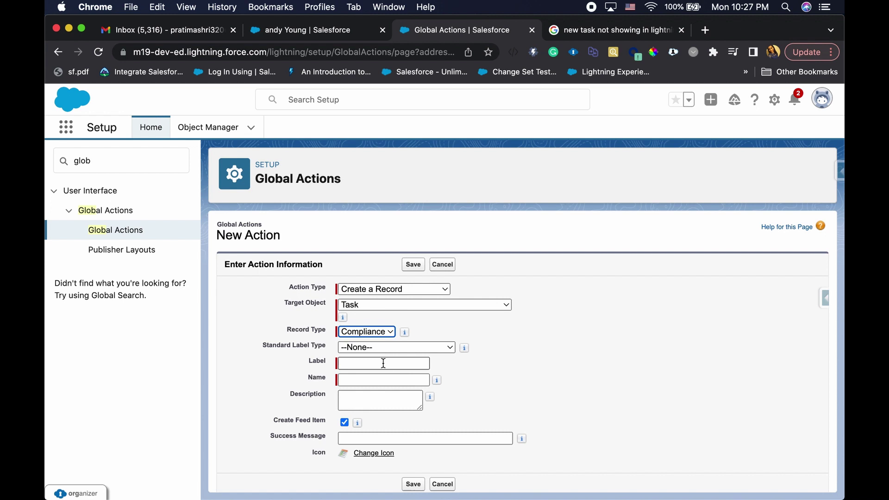
click(383, 364)
text(New Compl)
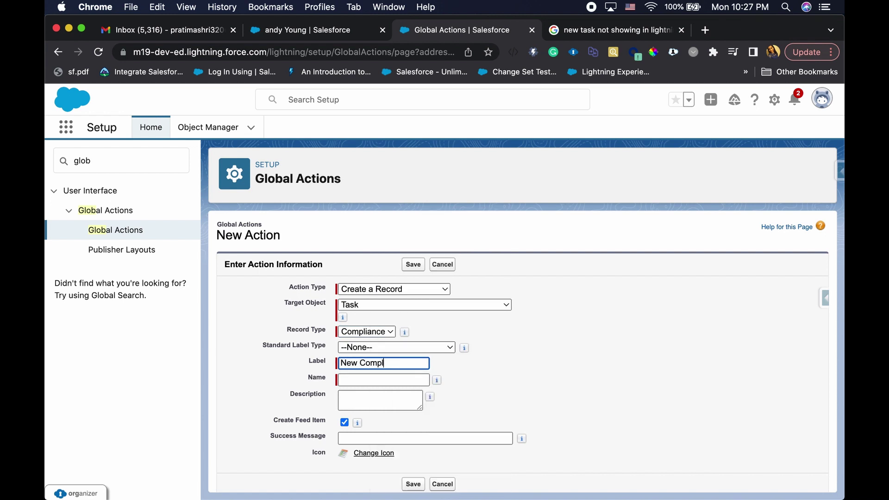
text(iance Task)
click(379, 379)
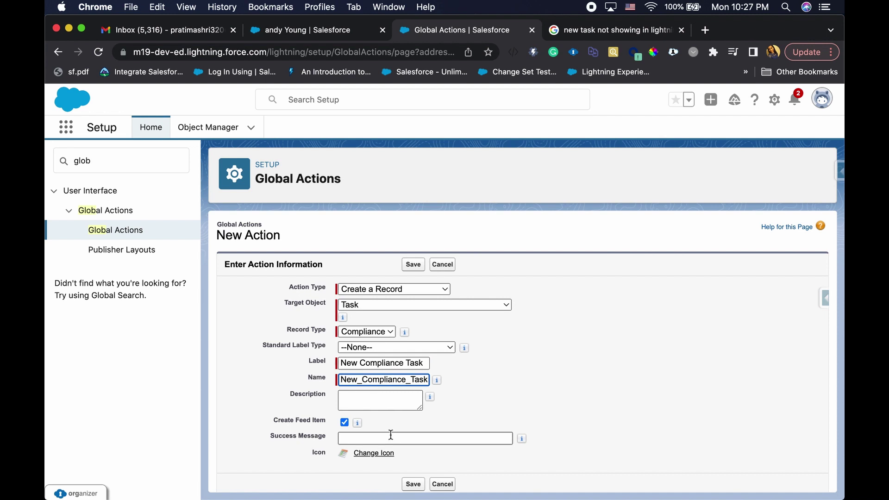
scroll(391, 434, down, 1)
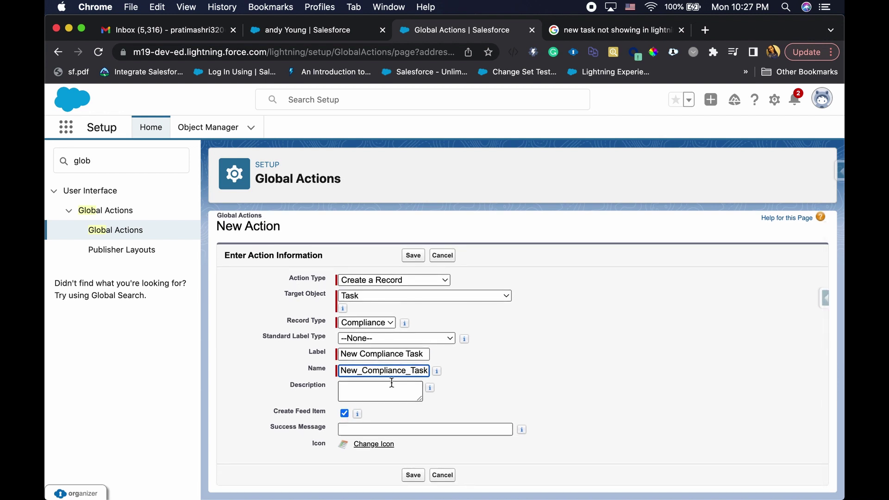
click(412, 256)
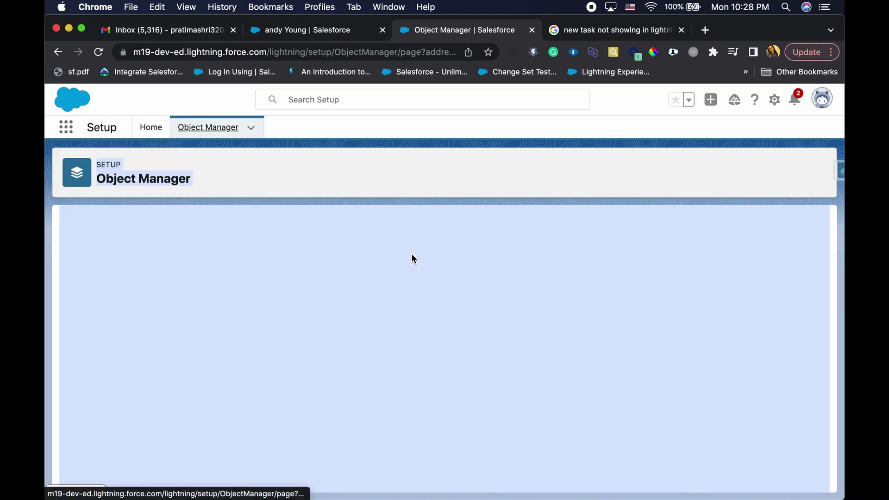
Select the Status field in the New Compliance Task layout and save the layout
scroll(376, 392, down, 2)
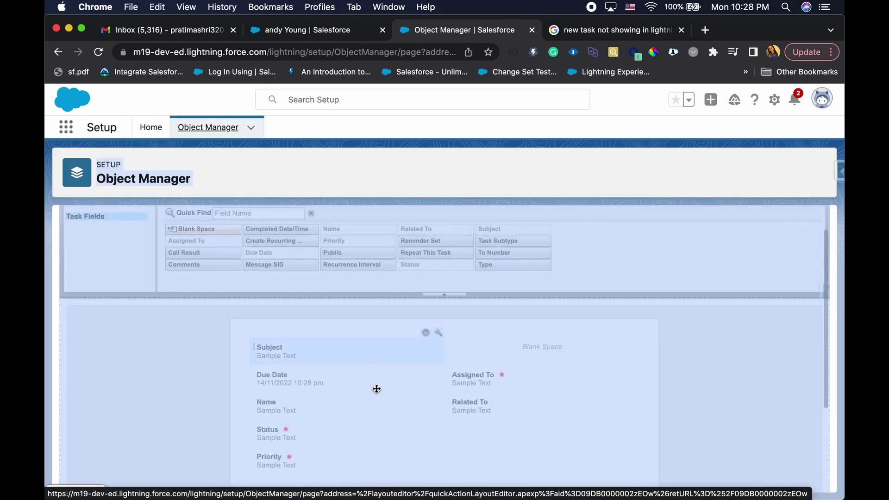
scroll(376, 393, up, 1)
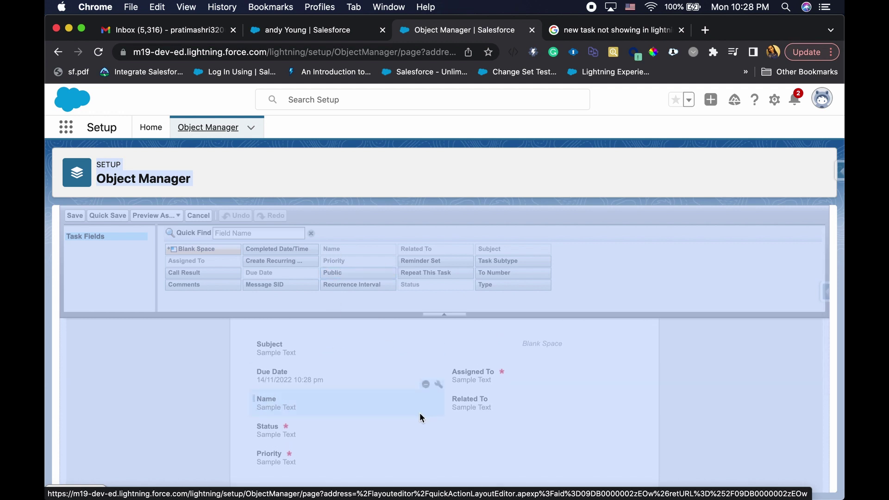
scroll(421, 418, down, 1)
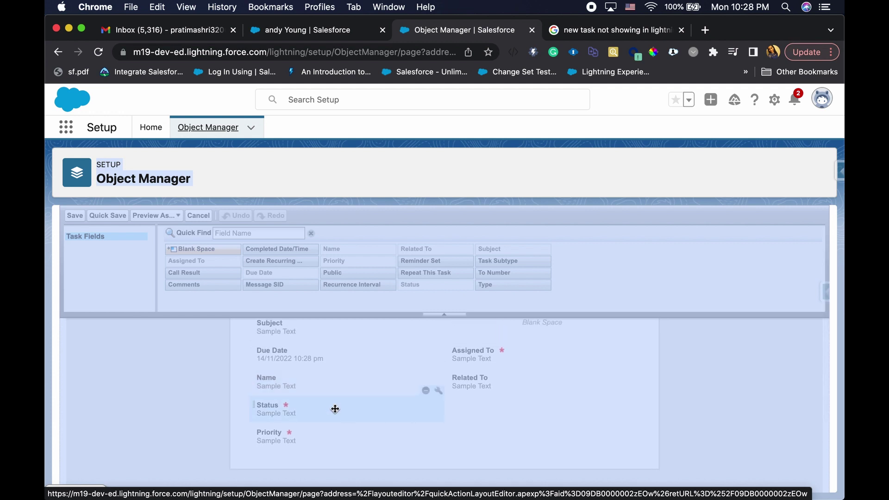
click(306, 407)
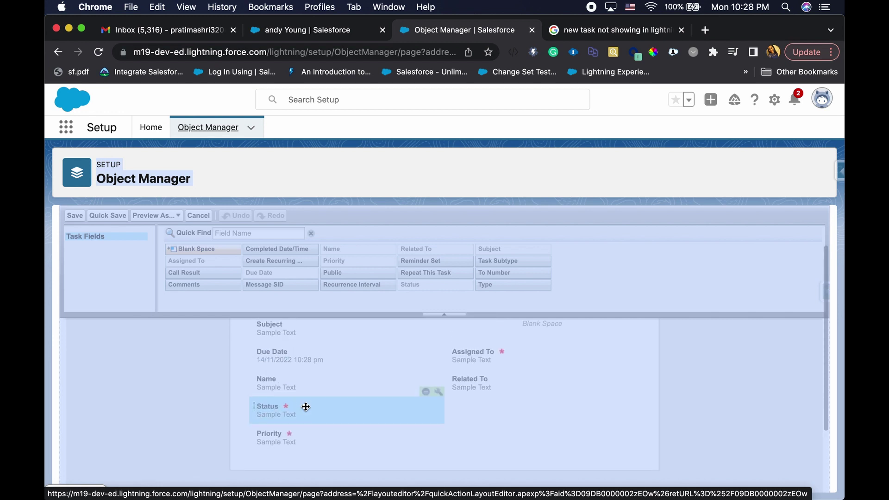
click(474, 156)
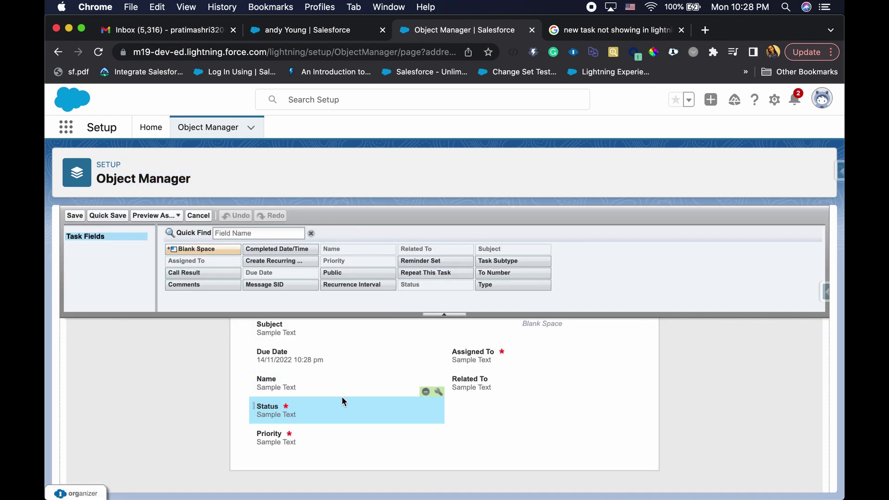
scroll(416, 419, down, 3)
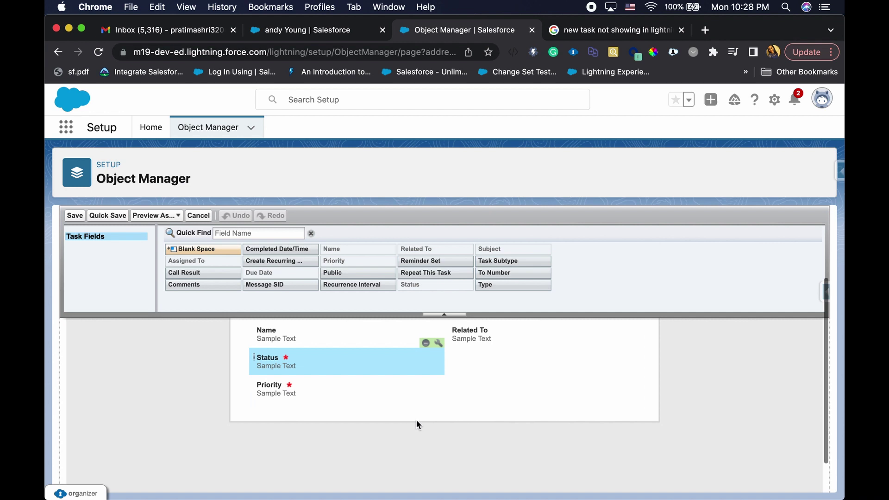
click(80, 215)
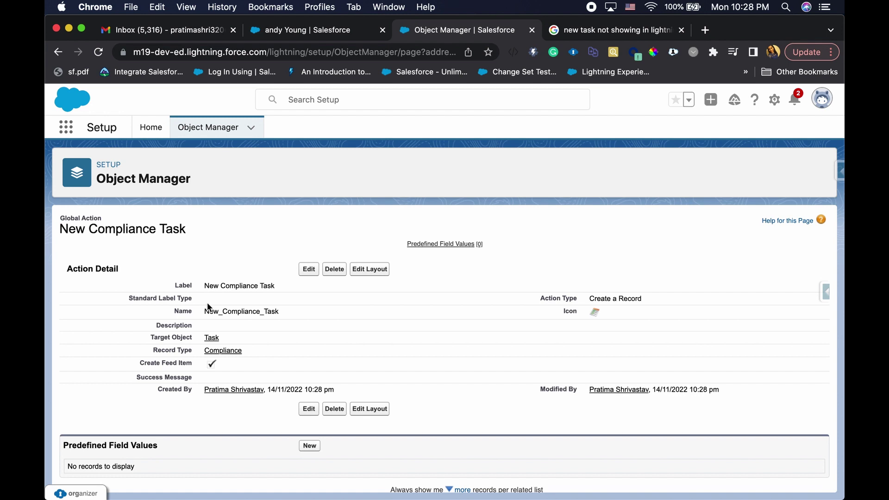
Add a predefined value for the Call Type field, first entering the formula 'Compliance'
scroll(231, 351, down, 1)
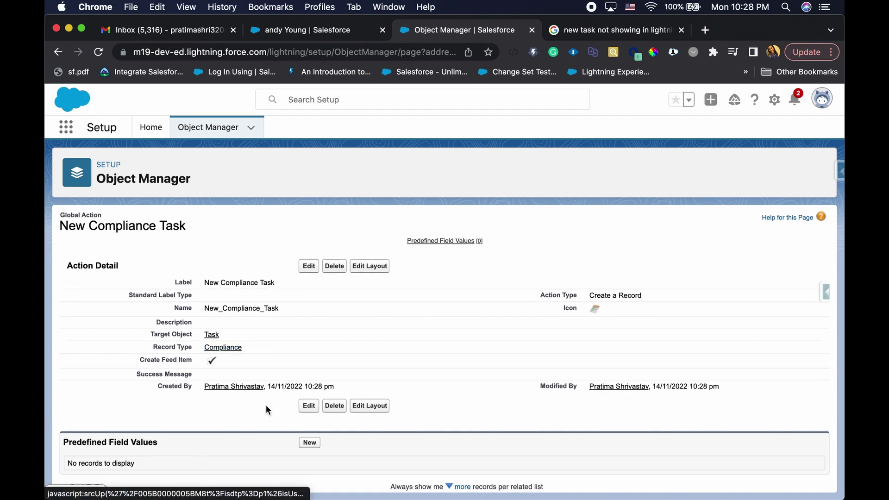
triple_click(110, 440)
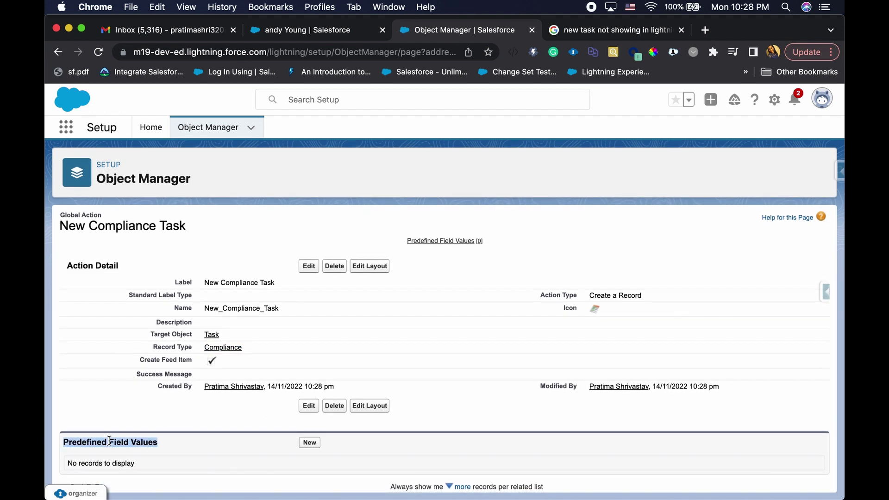
click(308, 443)
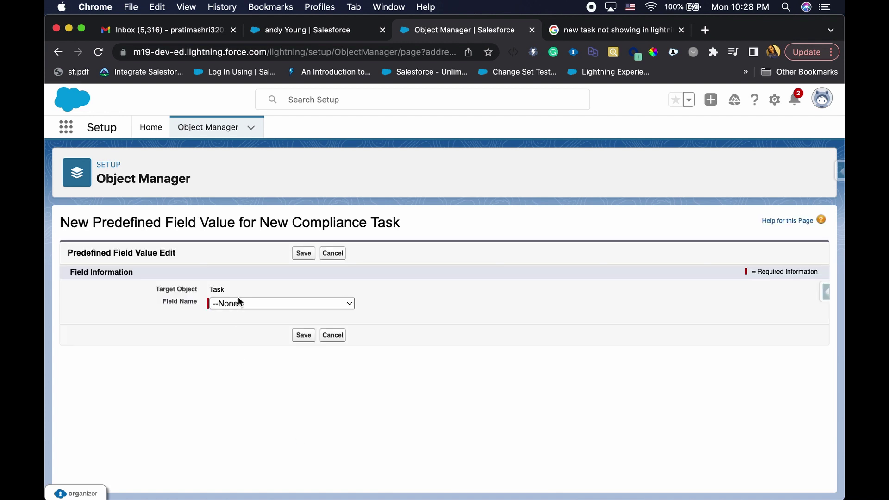
click(239, 303)
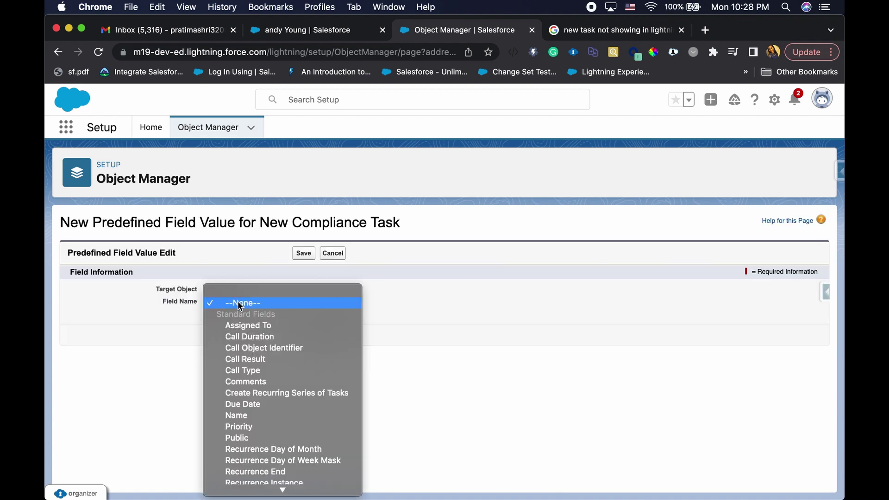
click(258, 374)
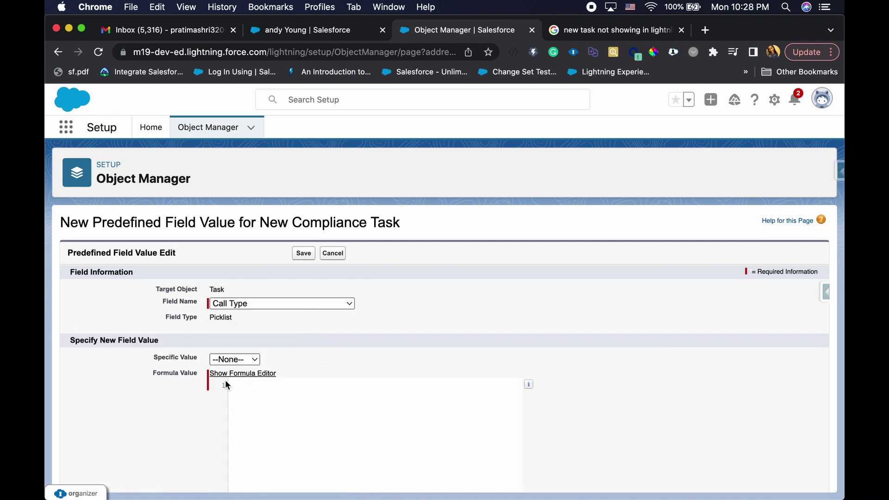
click(242, 390)
text('Comlian)
key(BackSpace)
key(BackSpace)
key(BackSpace)
key(BackSpace)
text(pliant)
key(BackSpace)
key(BackSpace)
text(nce')
Clear the formula, set Call Type's specific value to Internal, and save
scroll(265, 411, down, 3)
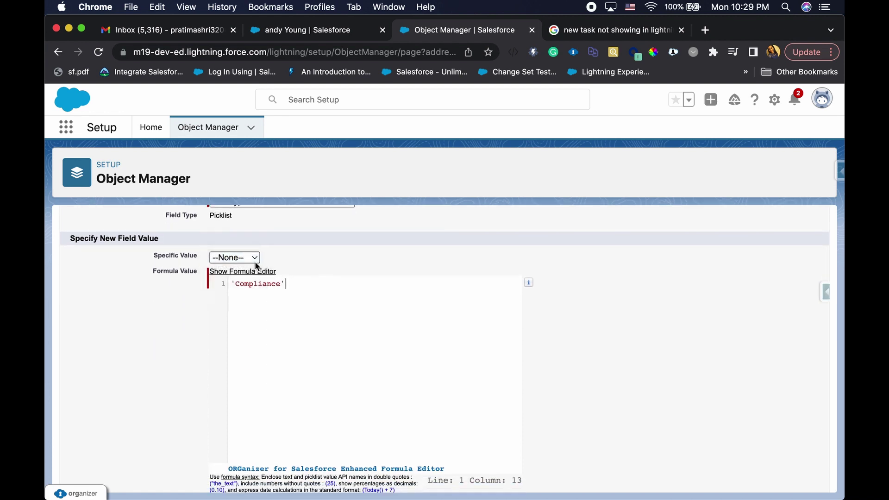
click(248, 257)
click(251, 278)
key(super+a)
key(BackSpace)
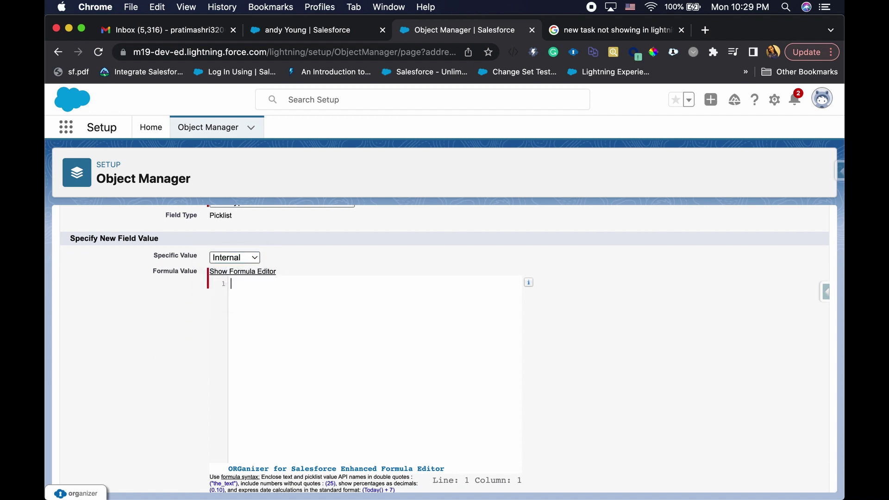
click(244, 257)
click(243, 258)
click(243, 257)
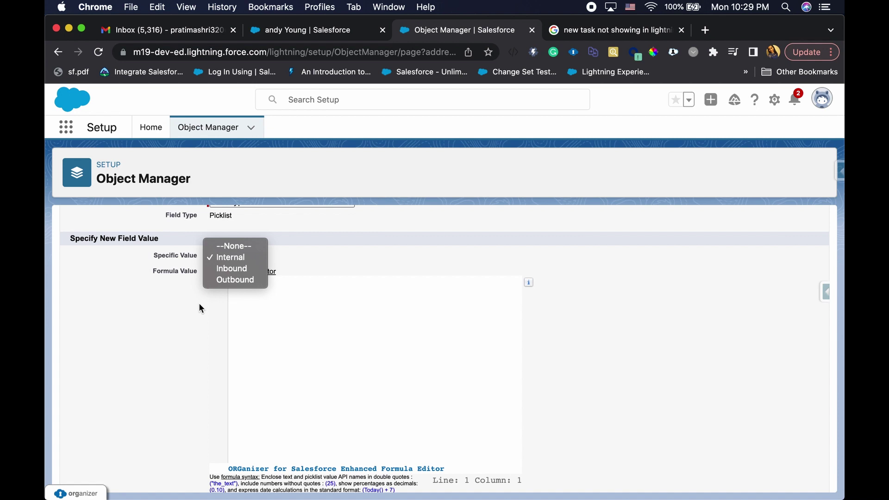
click(200, 305)
scroll(190, 310, down, 2)
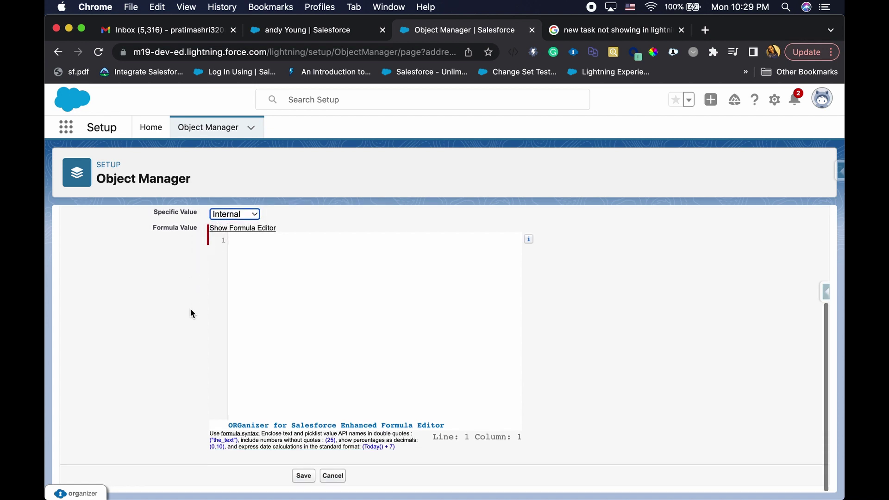
click(309, 476)
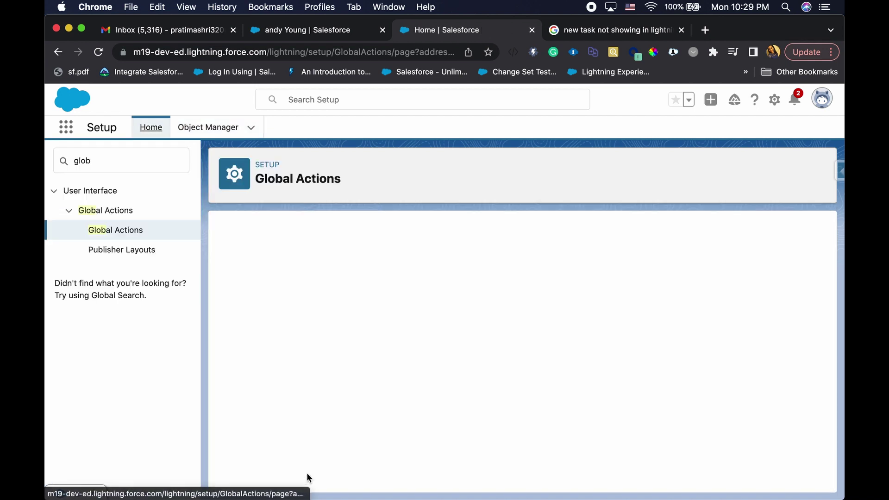
Review the action's predefined Call Type value of Internal, then switch to the contact record
scroll(325, 459, down, 1)
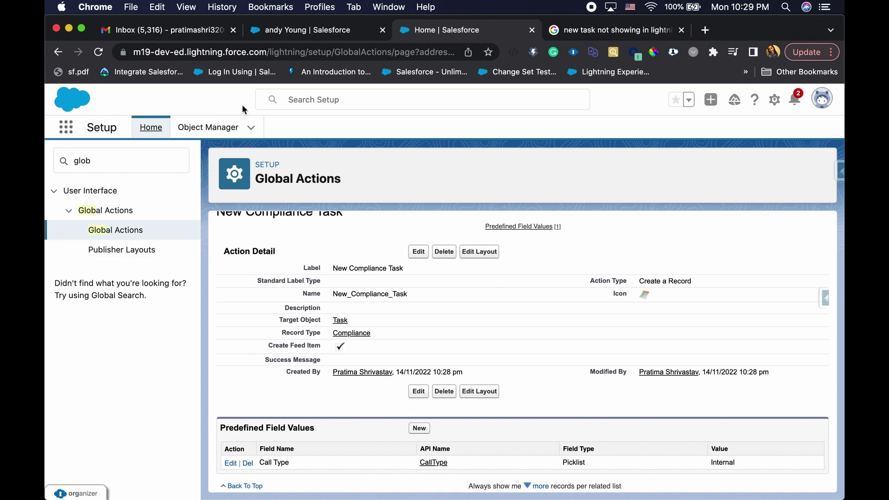
click(310, 37)
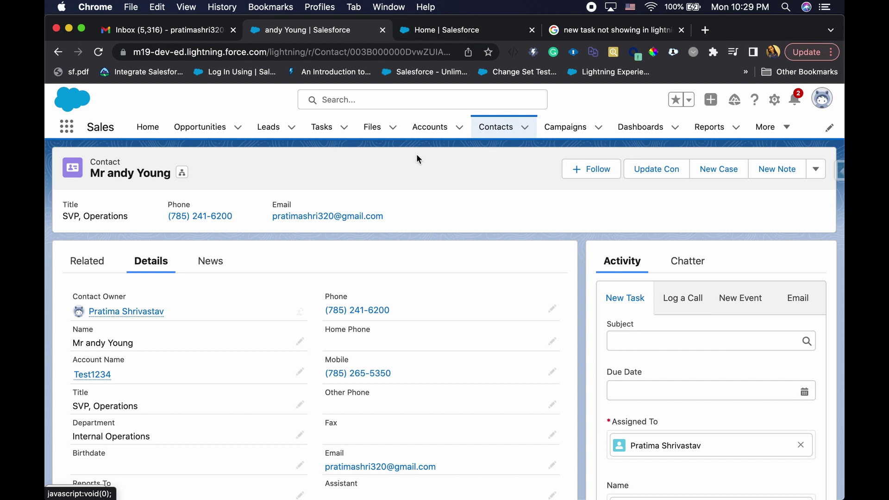
Reload the contact record to check for the new action, then return to Setup
click(99, 52)
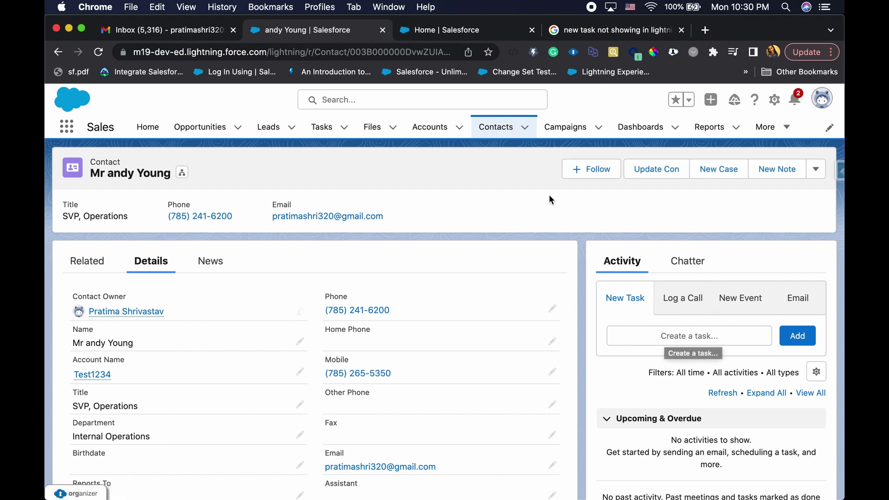
click(413, 31)
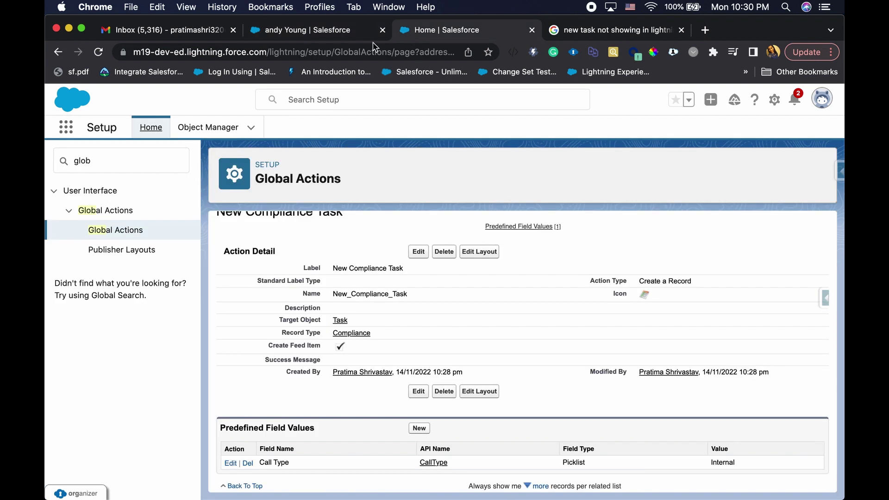
Open the Contact Layout via Object Manager > Contact > Page Layouts
click(199, 130)
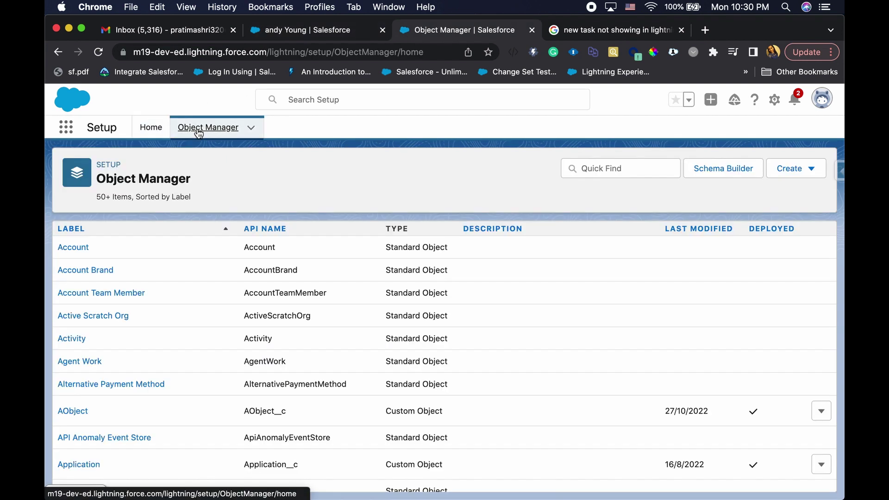
click(604, 169)
text(c)
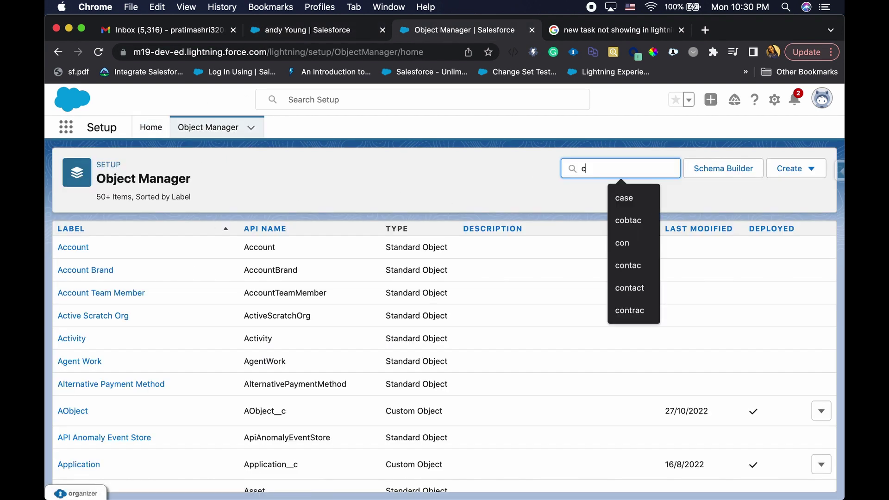
text(ontac)
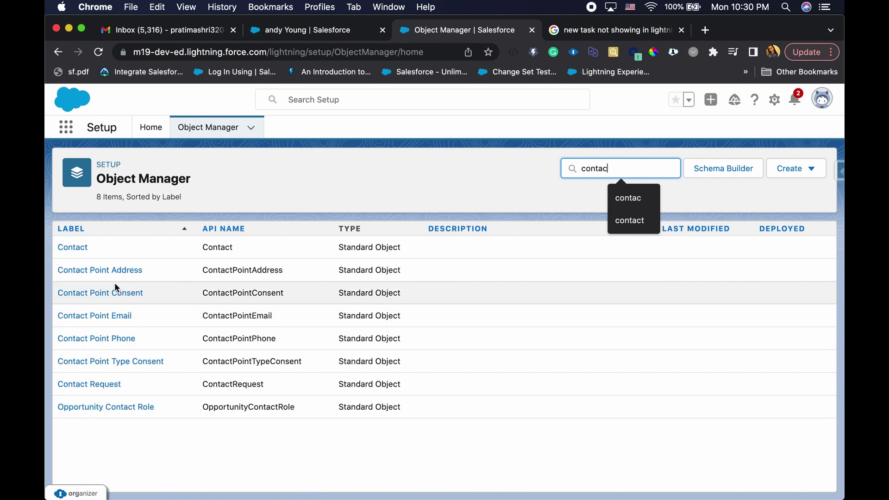
click(84, 248)
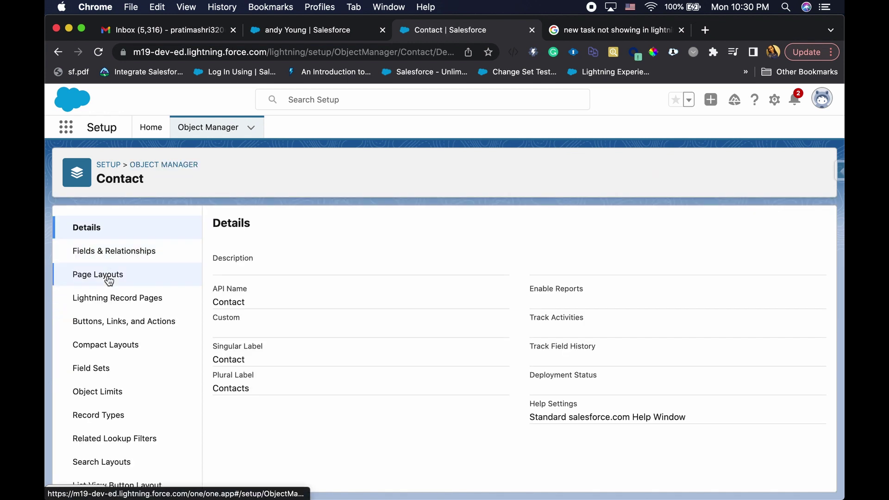
click(108, 278)
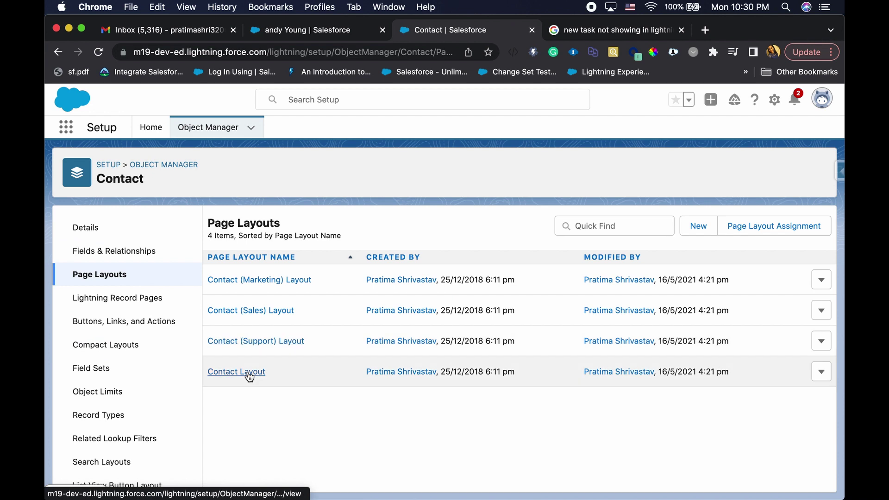
click(249, 376)
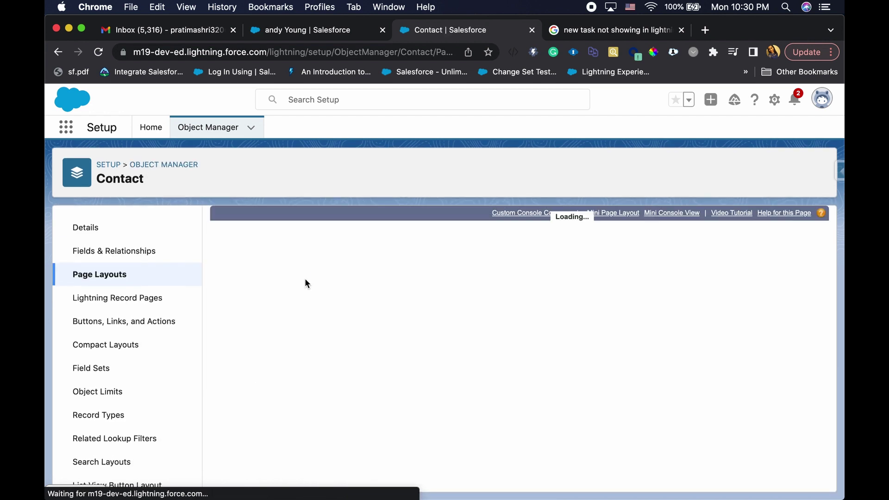
Filter Mobile & Lightning Actions by 'ta', add New Compliance Task, and save the layout
scroll(289, 369, down, 2)
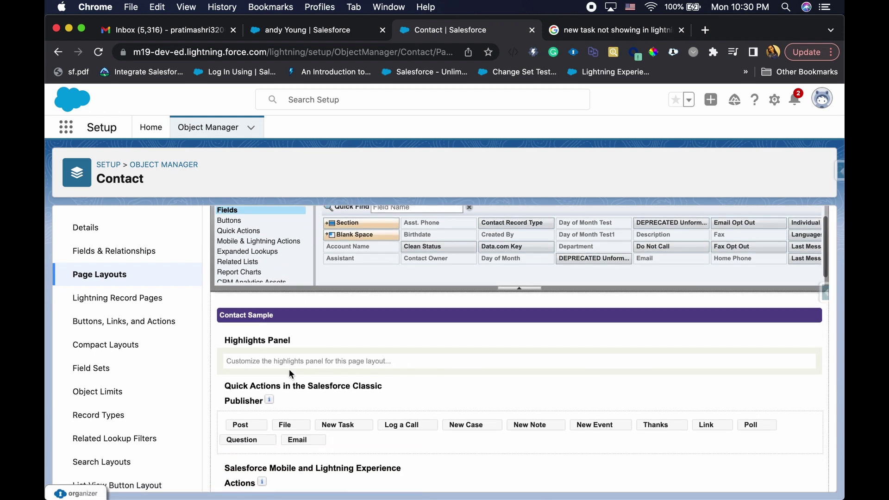
scroll(289, 369, down, 3)
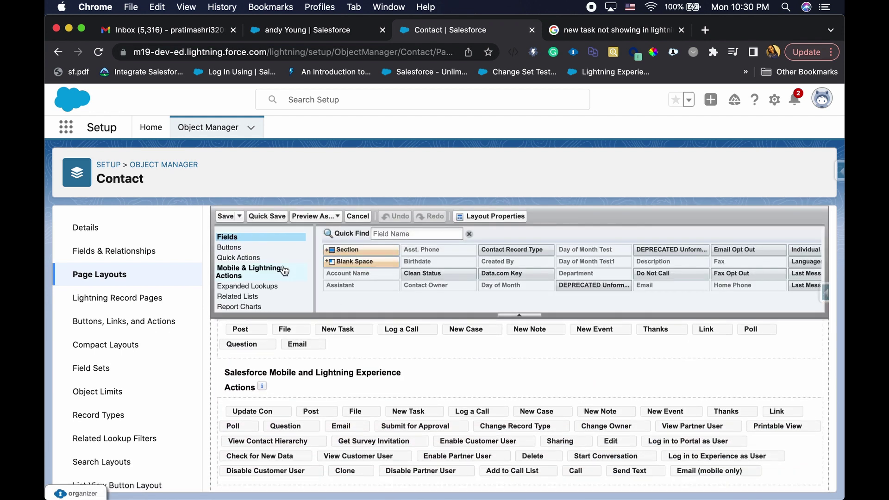
click(257, 273)
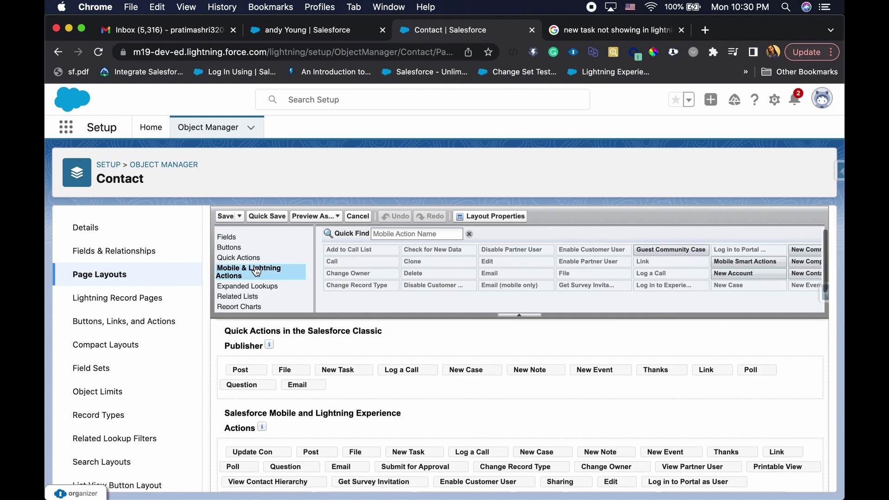
click(397, 235)
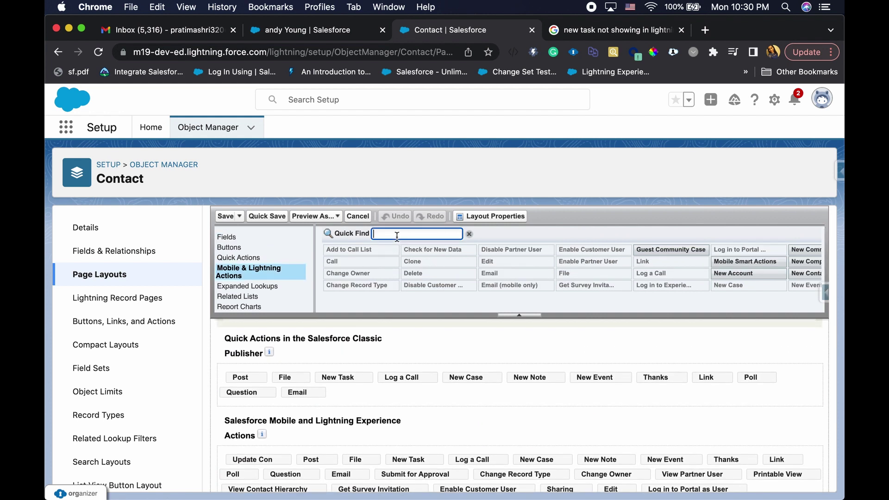
text(ta)
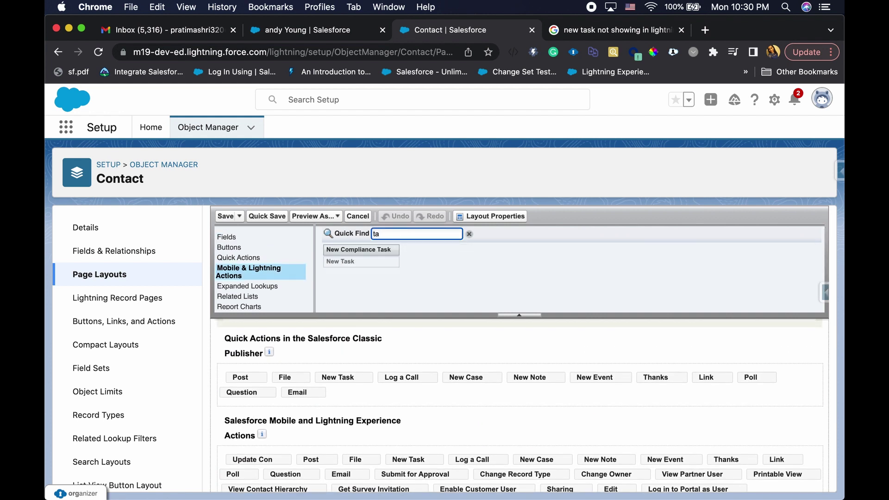
scroll(391, 307, down, 2)
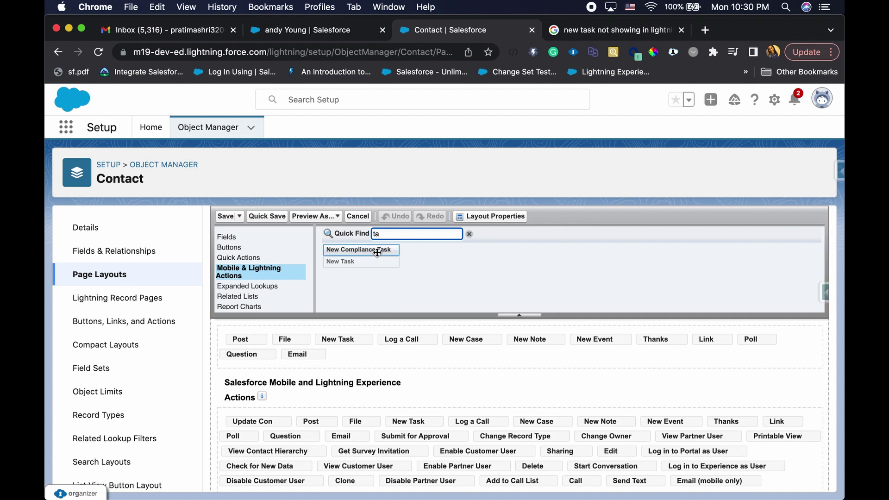
mouse_move(377, 252)
mouse_down()
mouse_move(398, 272)
mouse_move(407, 412)
mouse_move(481, 445)
mouse_up()
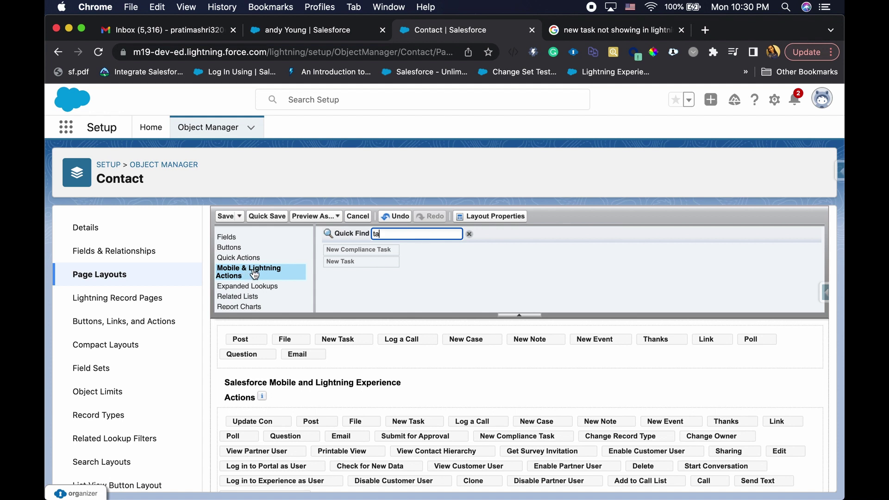
scroll(440, 371, down, 2)
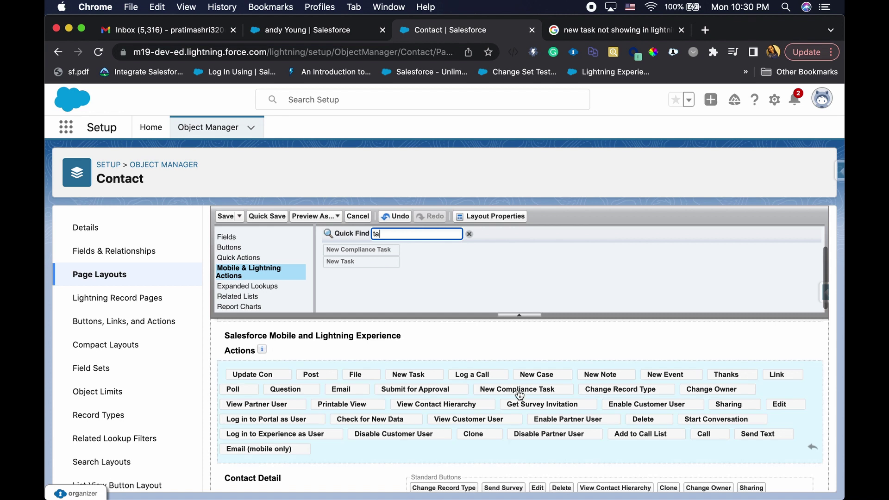
click(226, 216)
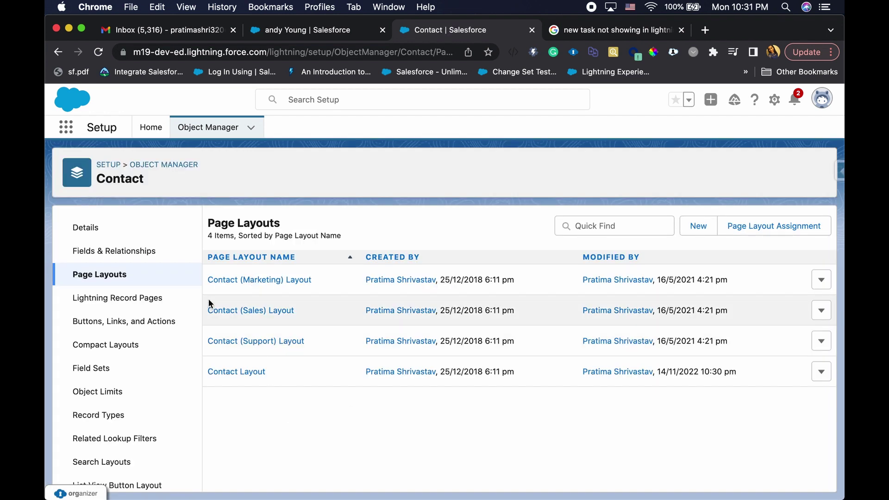
click(334, 33)
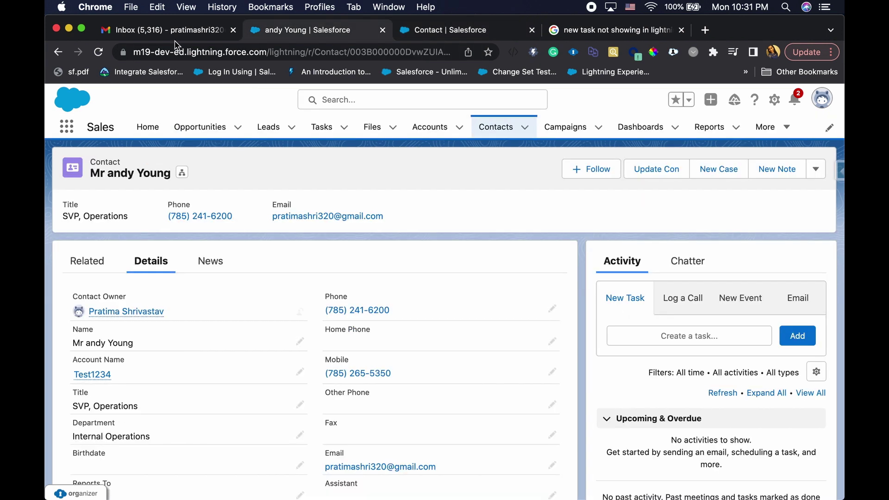
click(104, 54)
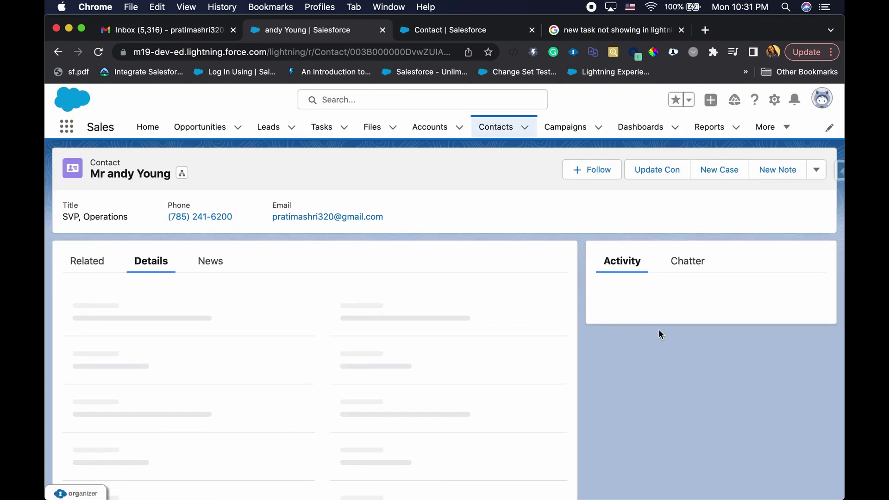
click(475, 30)
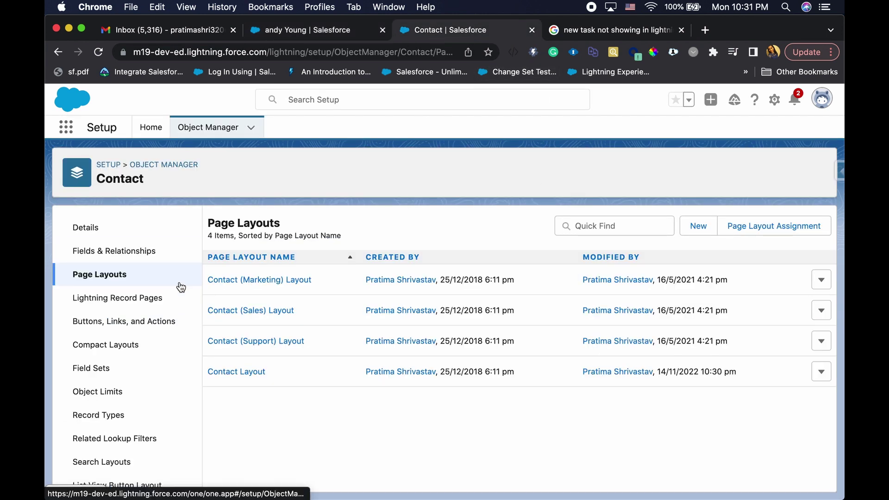
Open Contact's page layout assignments and go to the System Administrator profile
click(727, 227)
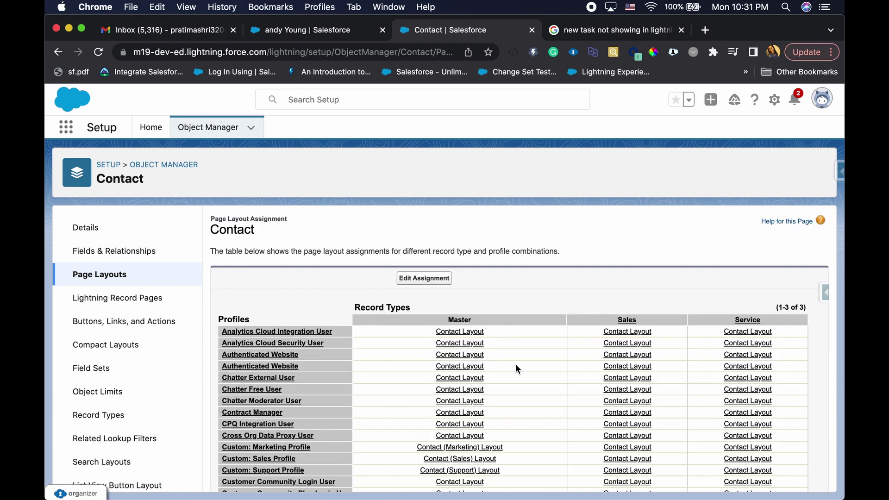
scroll(516, 365, down, 5)
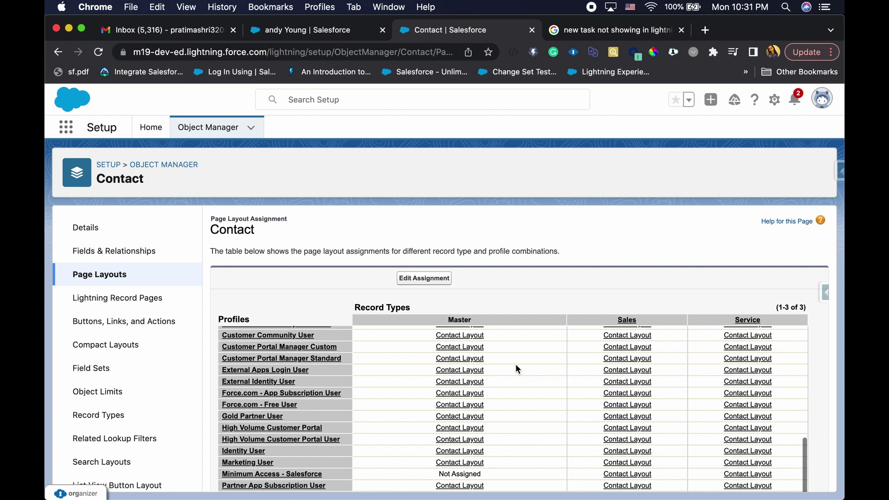
scroll(516, 364, down, 6)
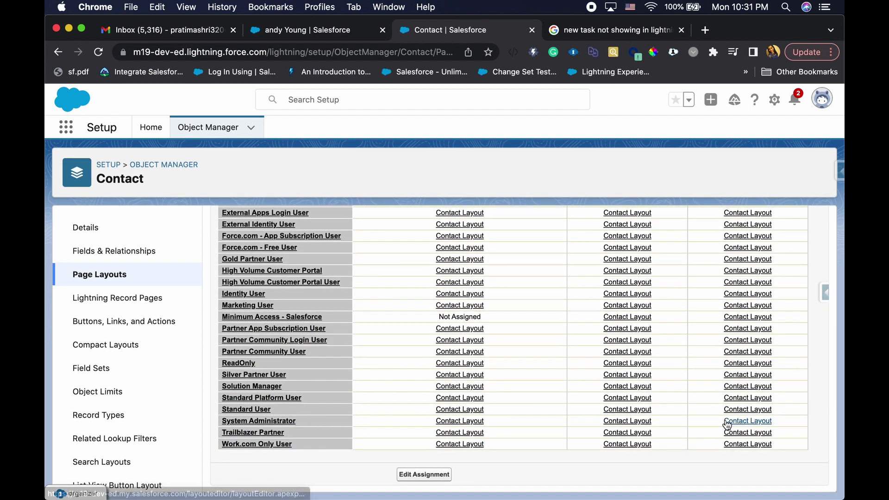
scroll(595, 380, up, 5)
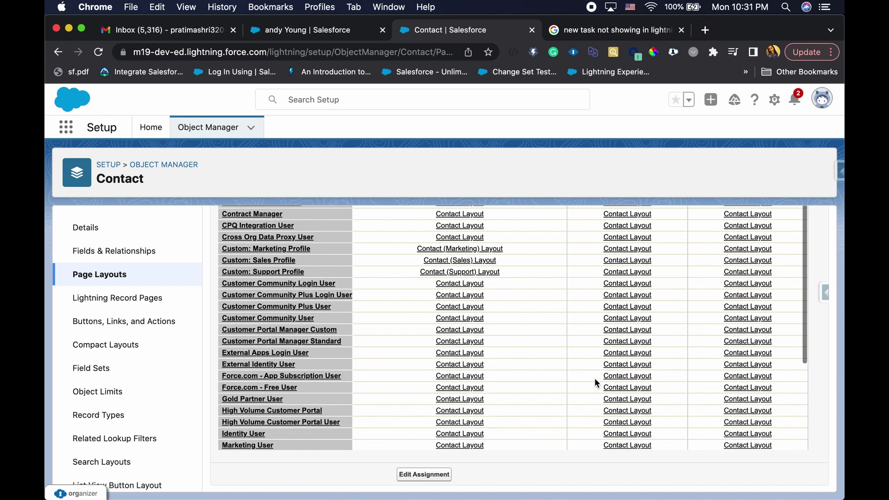
scroll(597, 382, up, 3)
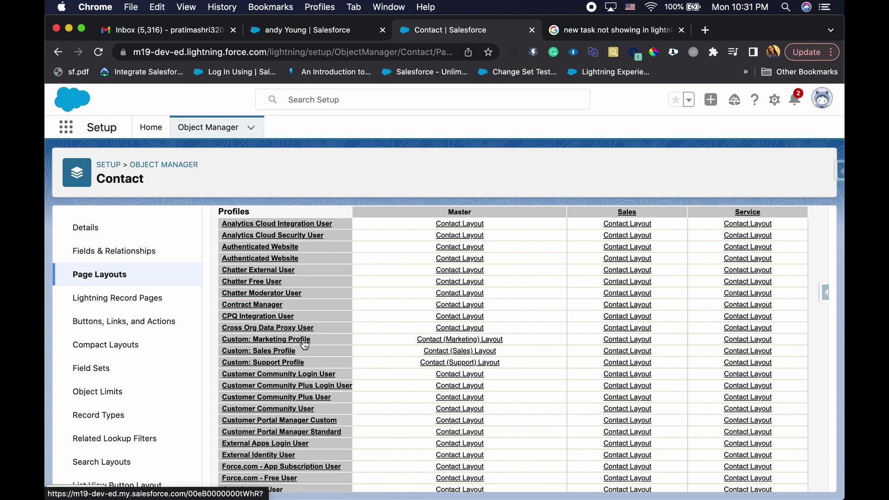
scroll(302, 347, down, 5)
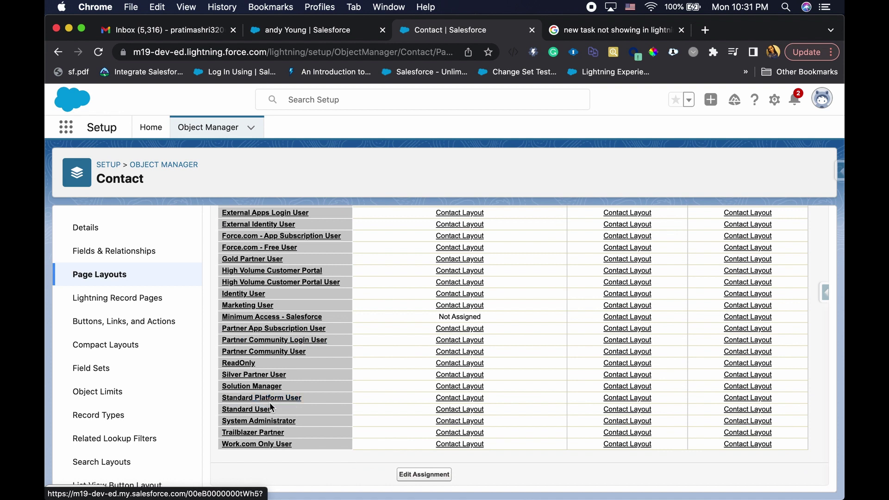
click(267, 423)
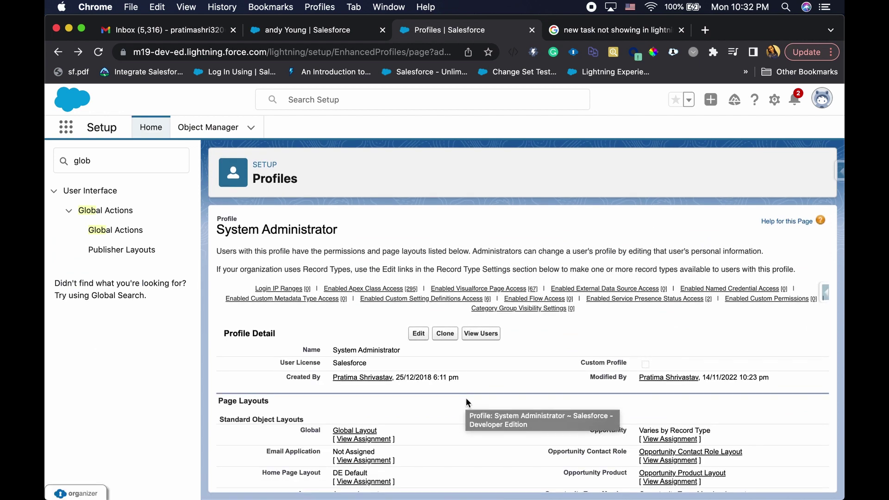
Add Compliance to the profile's selected Task record types and save
scroll(322, 332, down, 20)
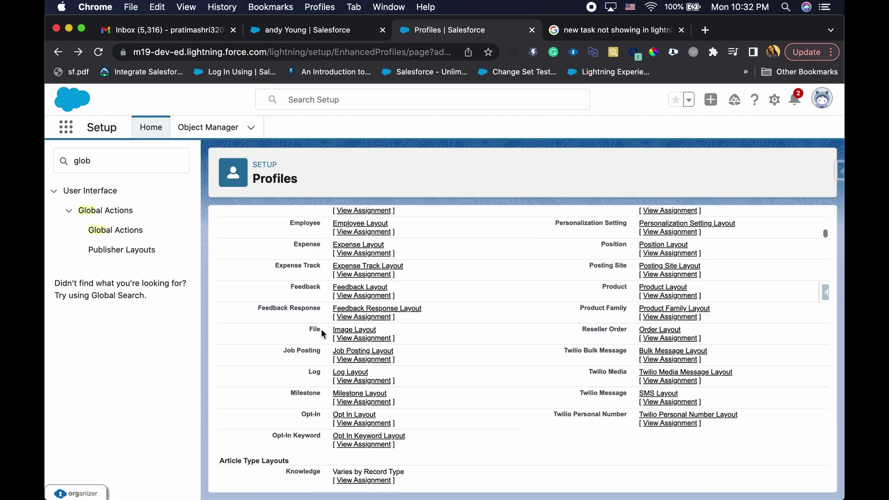
scroll(322, 333, down, 20)
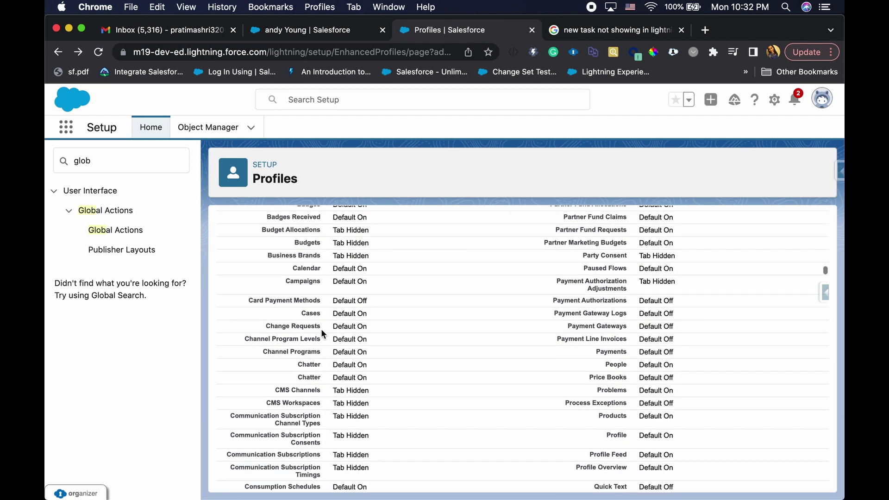
scroll(323, 334, down, 20)
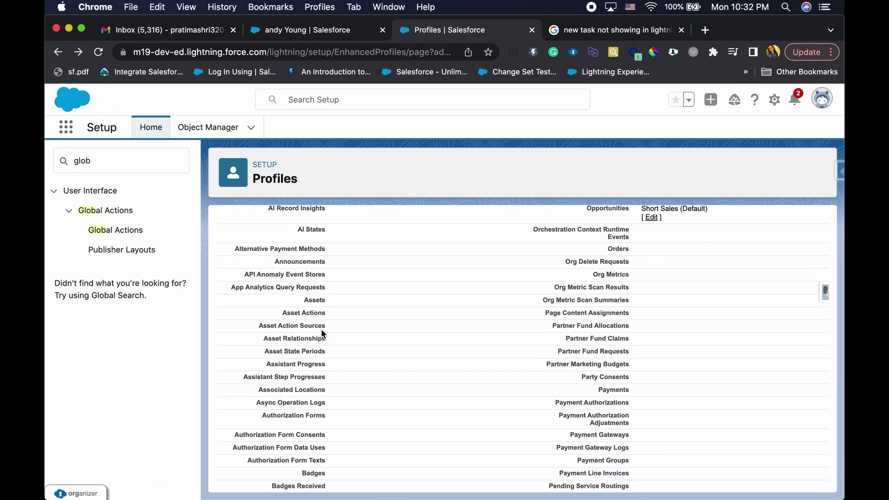
scroll(323, 334, down, 15)
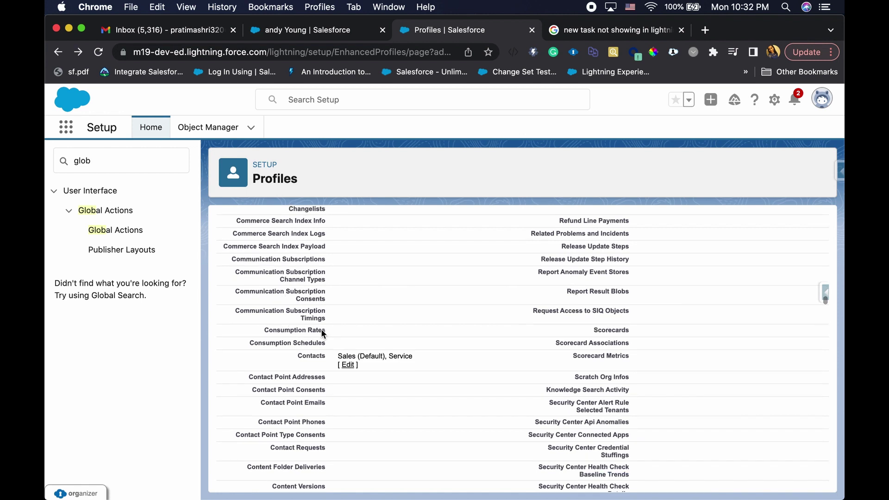
scroll(323, 334, down, 10)
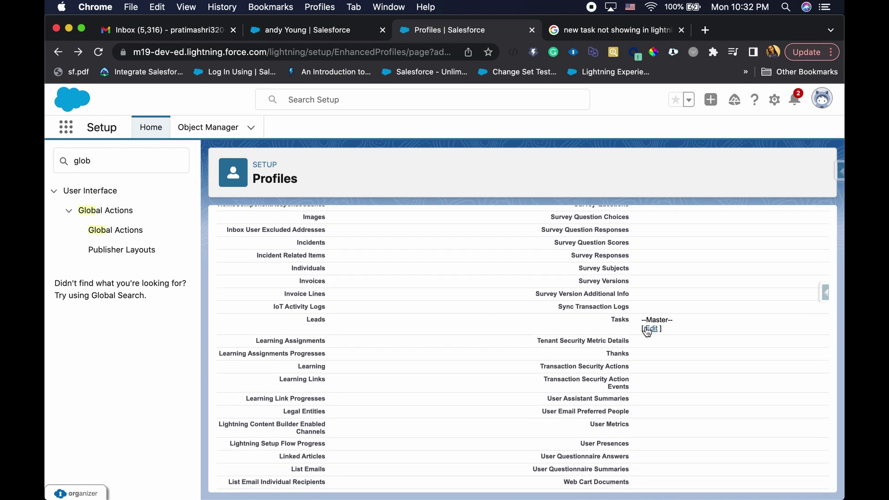
click(647, 328)
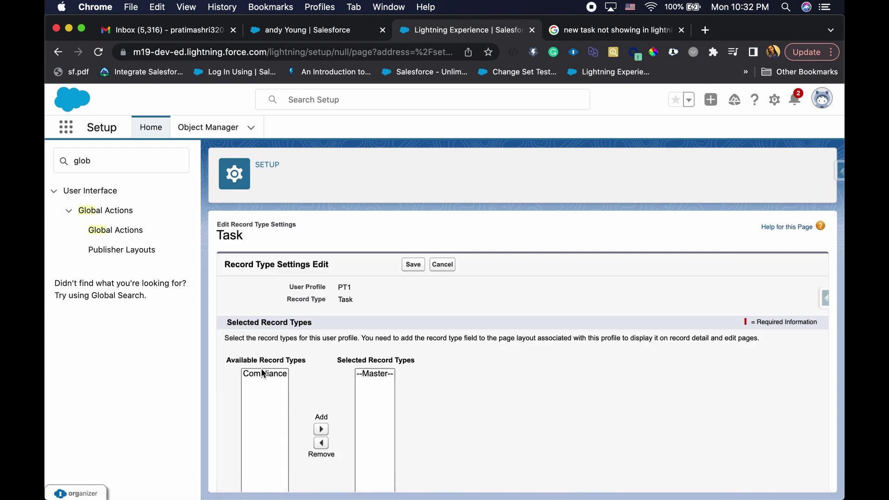
click(265, 376)
scroll(265, 379, down, 1)
click(321, 404)
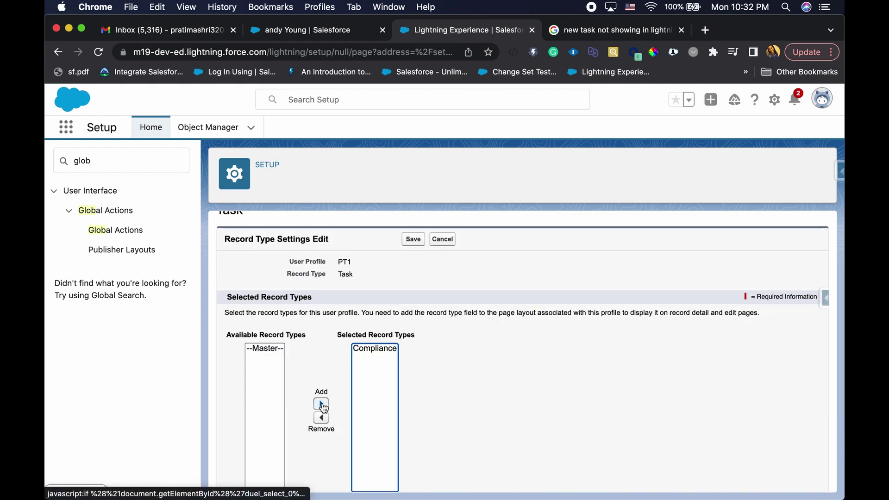
click(413, 238)
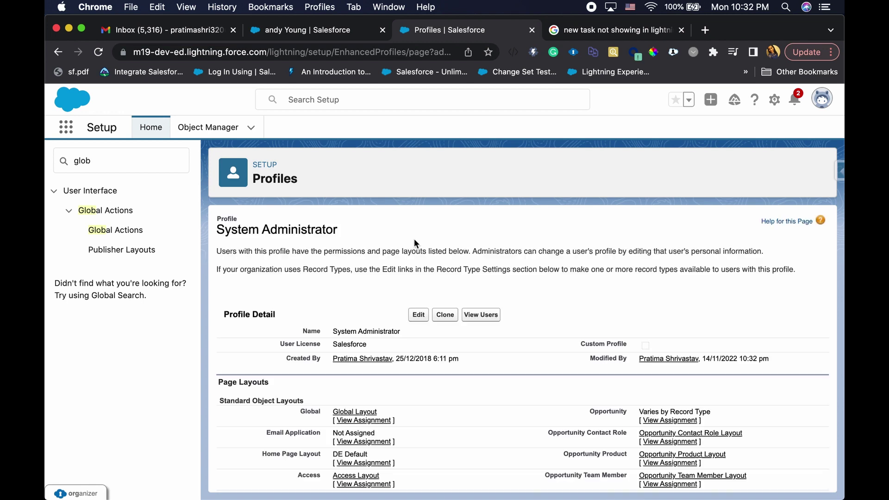
Reload the contact record and open the New Compliance Task form
click(321, 33)
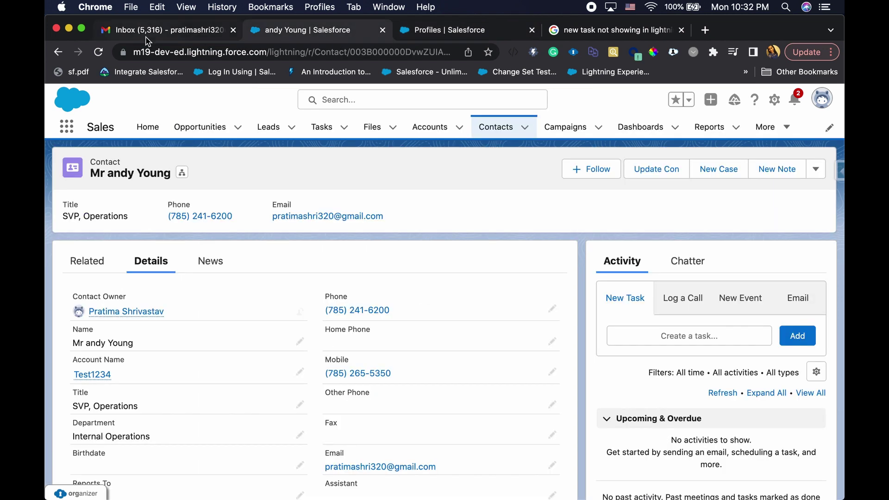
click(98, 52)
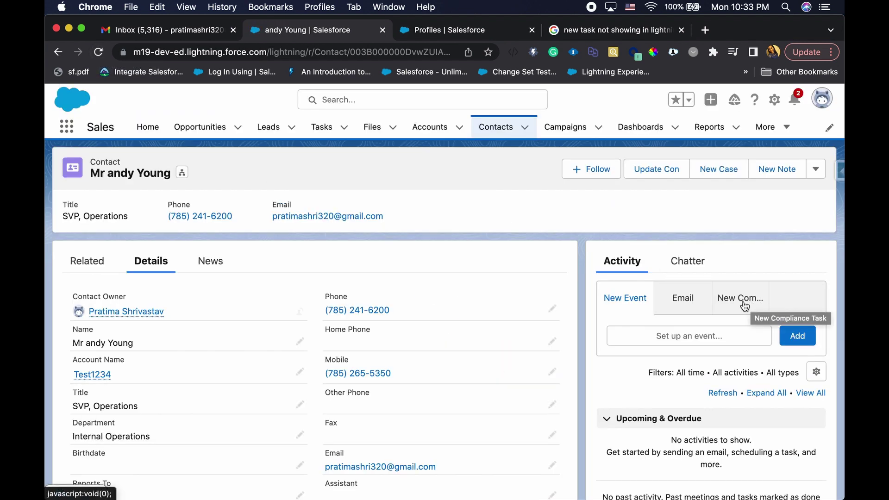
click(745, 306)
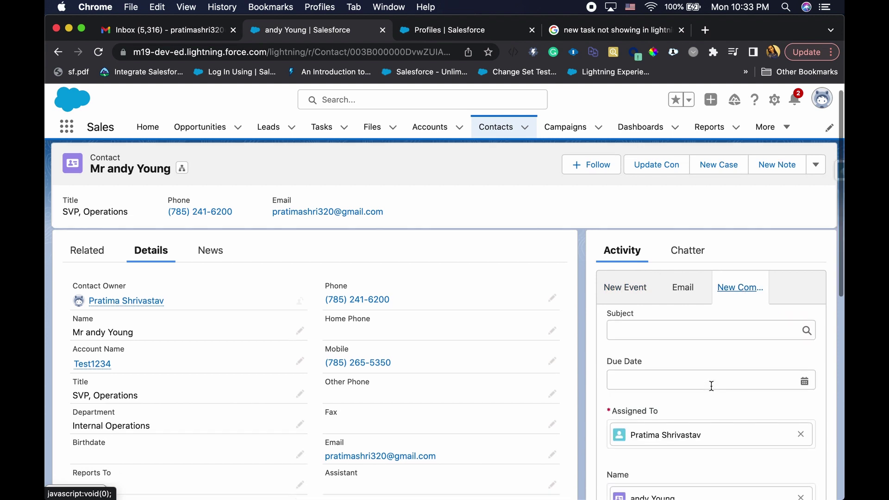
scroll(710, 385, down, 5)
scroll(711, 386, down, 3)
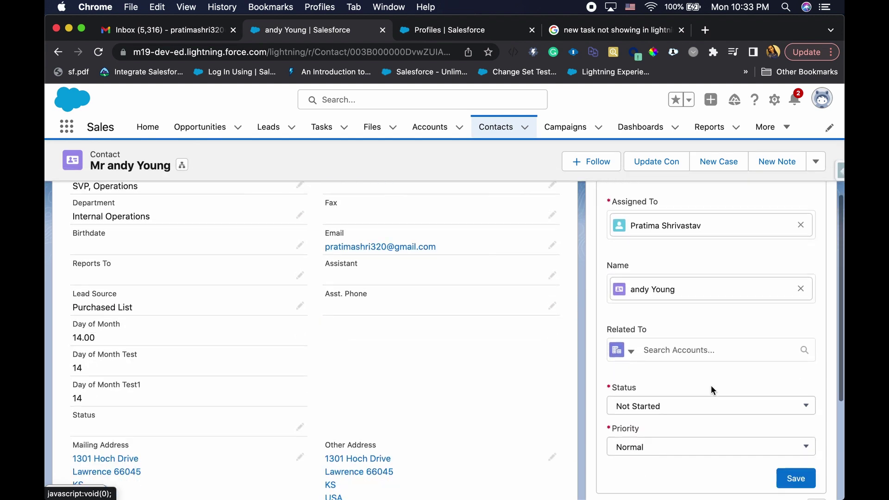
scroll(710, 385, up, 2)
scroll(710, 390, up, 2)
Save a compliance task with subject 'Test' due 14/11/2022
click(712, 265)
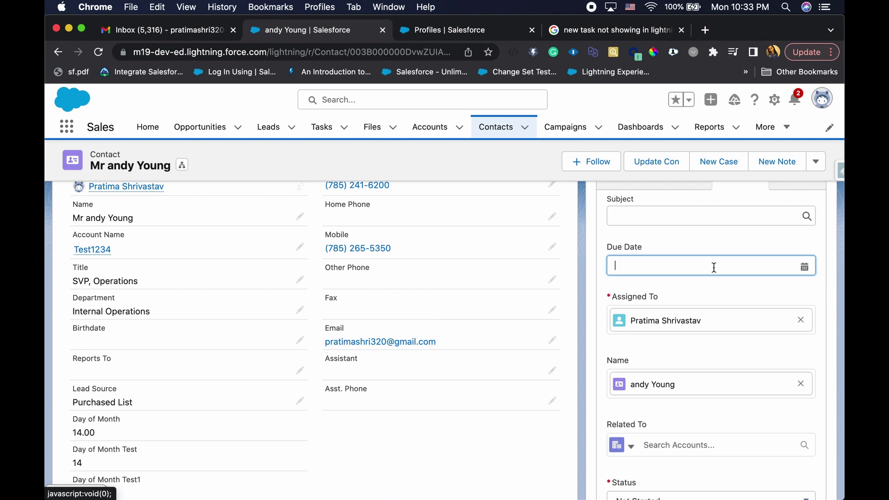
click(684, 393)
click(701, 214)
text(Test)
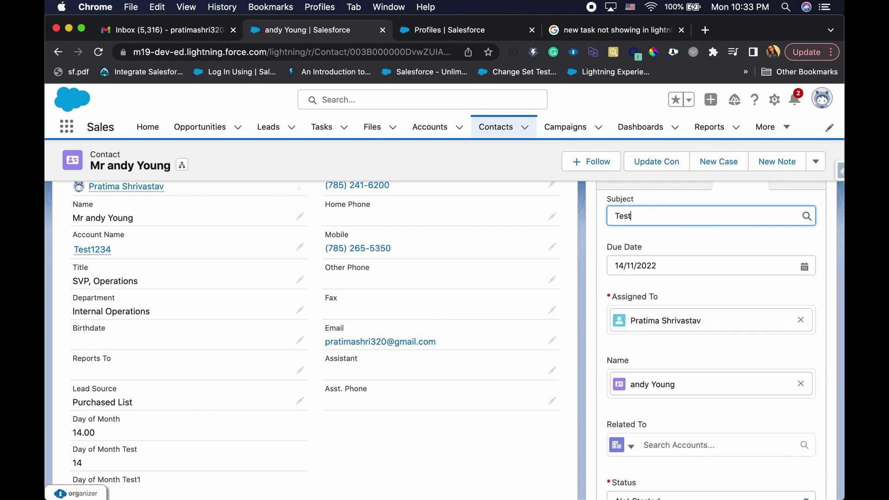
scroll(697, 340, down, 5)
scroll(697, 340, up, 6)
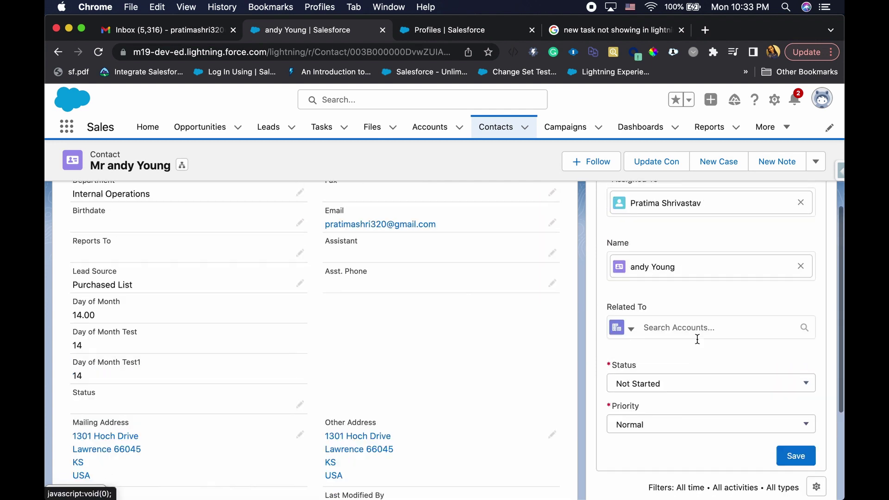
scroll(696, 343, down, 5)
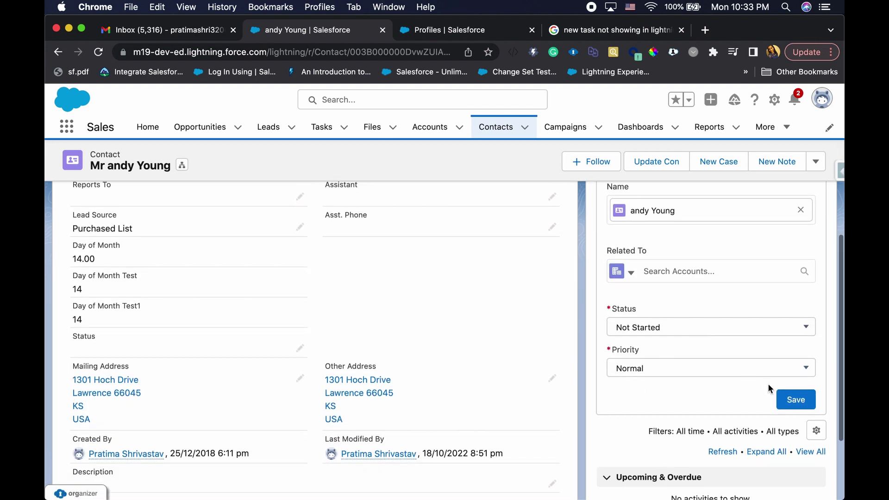
click(794, 401)
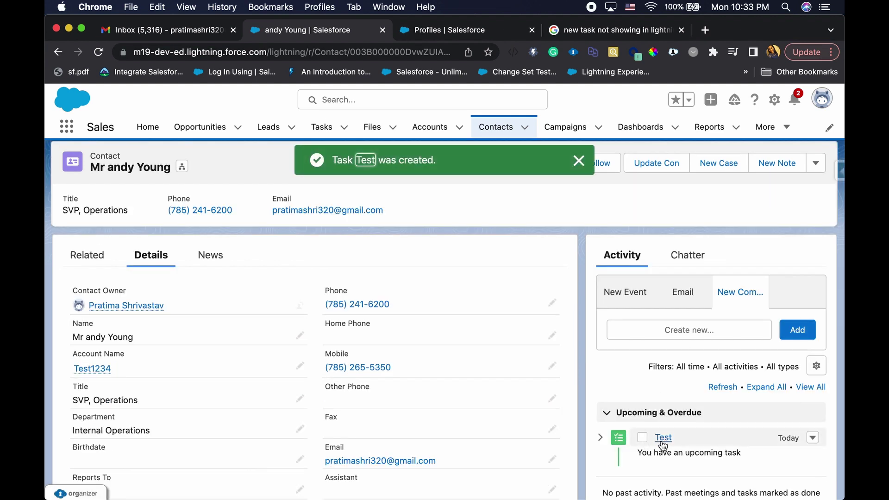
Open the Test task and show all its fields in Salesforce Inspector, filtered to call fields
click(663, 440)
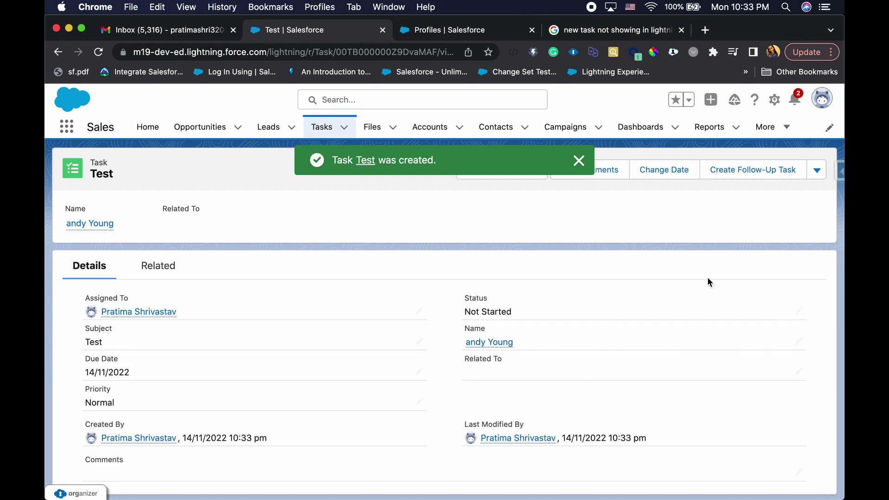
click(840, 172)
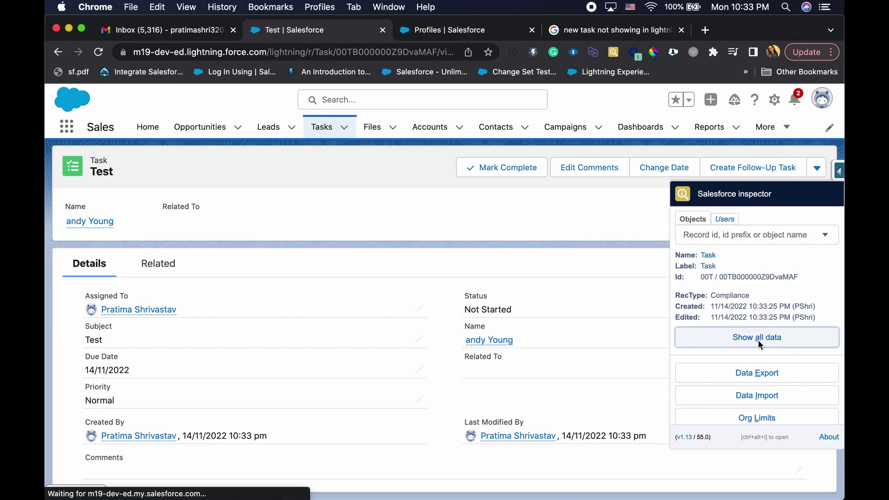
click(761, 342)
text(dall)
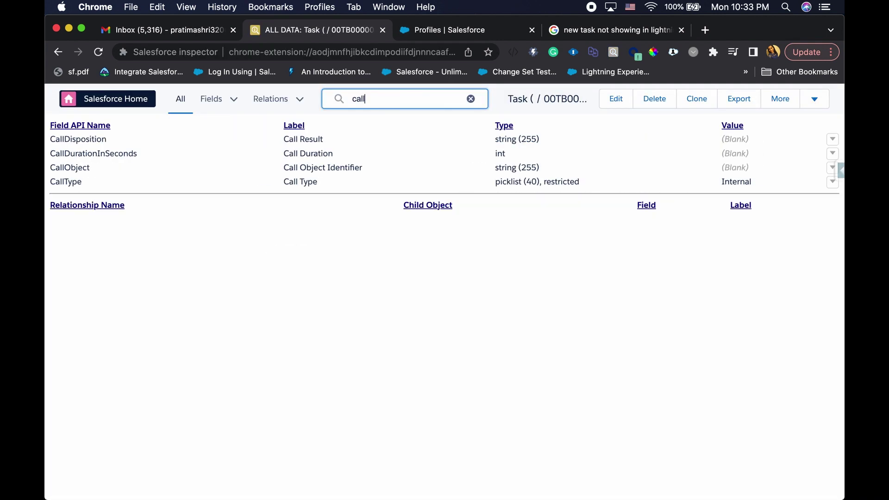
Check that the Test task's CallType reads Internal, cancel the edit, and go back to the record page
double_click(747, 180)
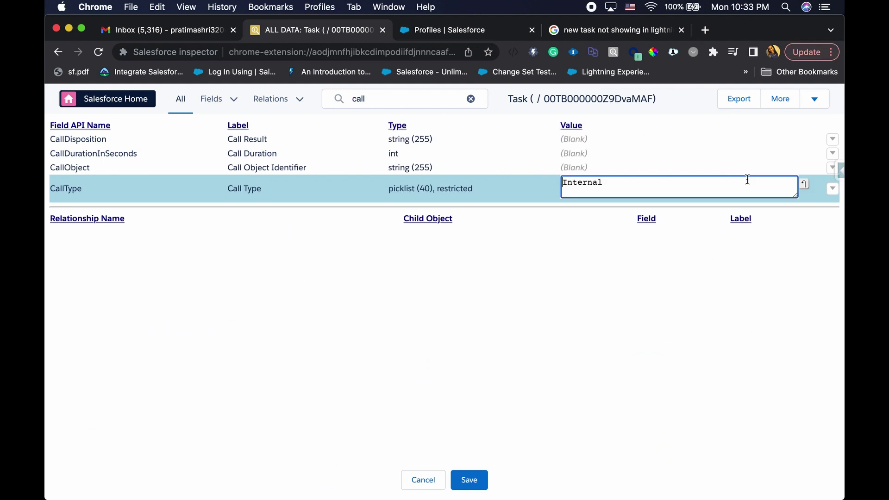
double_click(596, 183)
click(413, 480)
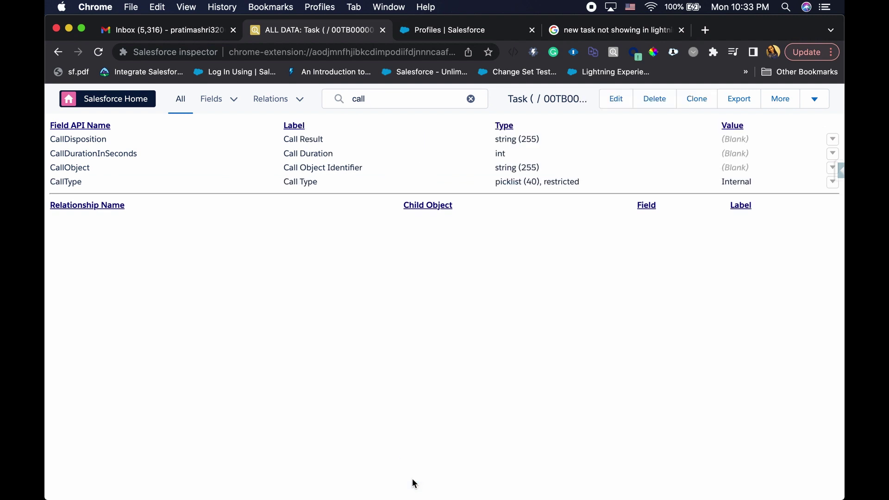
click(59, 53)
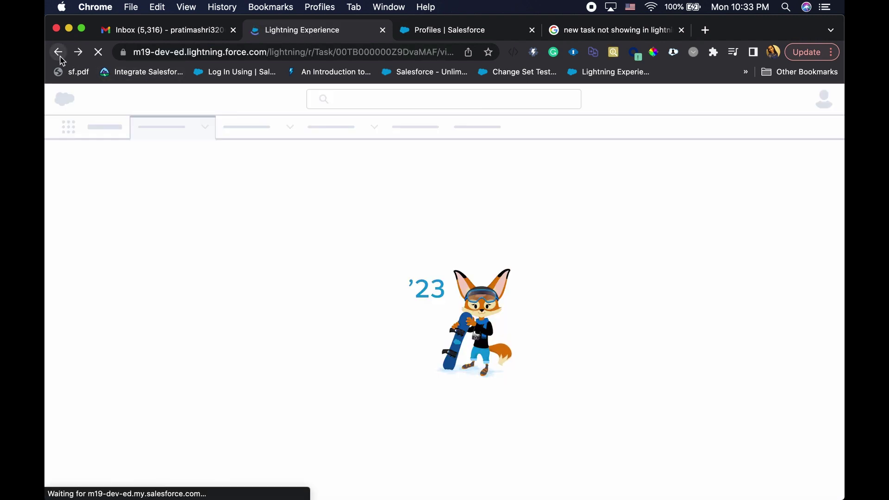